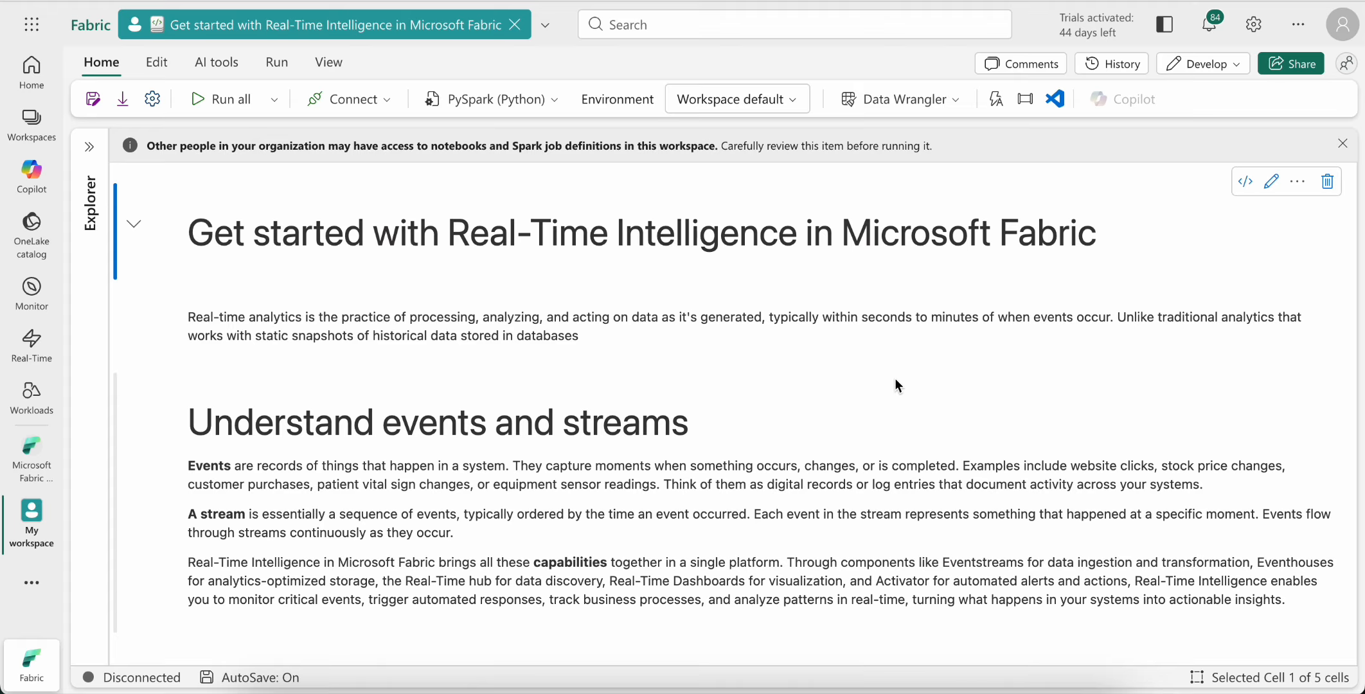
Read the notebook's sections on events and streams and examine the Real-Time Intelligence components diagram.
scroll(898, 384, down, 3)
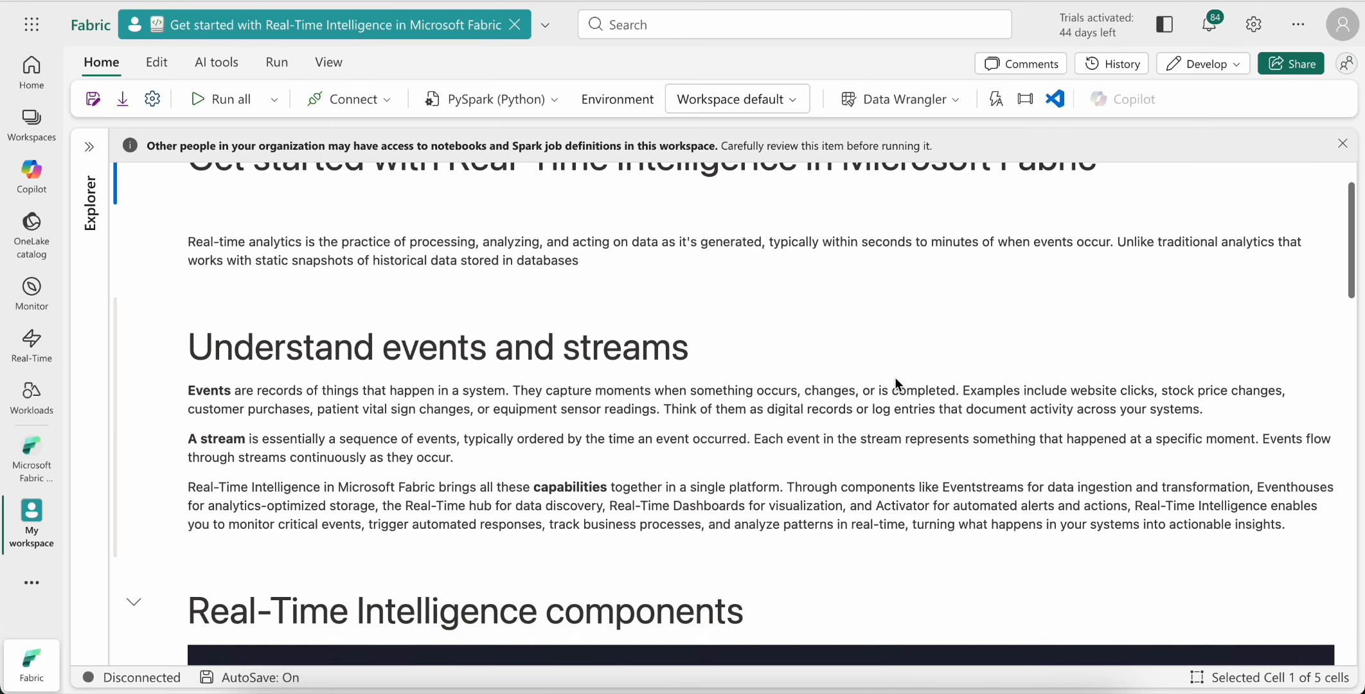
scroll(898, 384, down, 1)
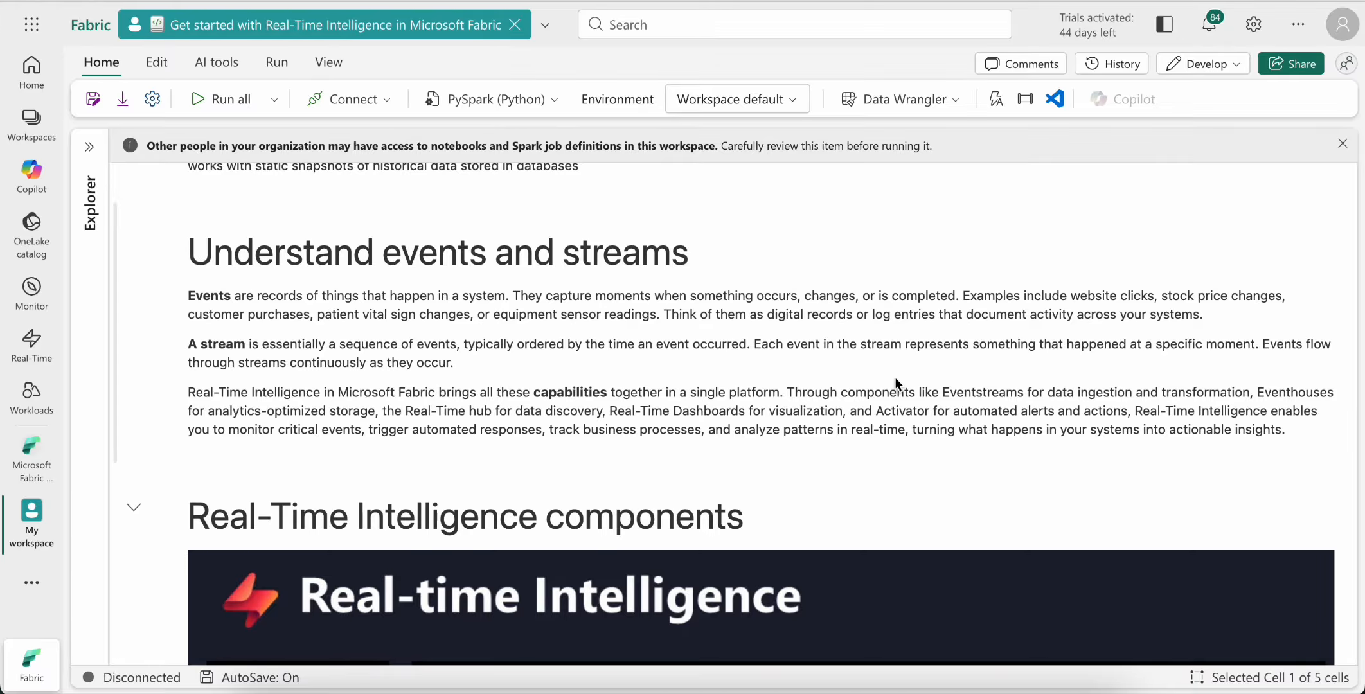
scroll(895, 378, down, 3)
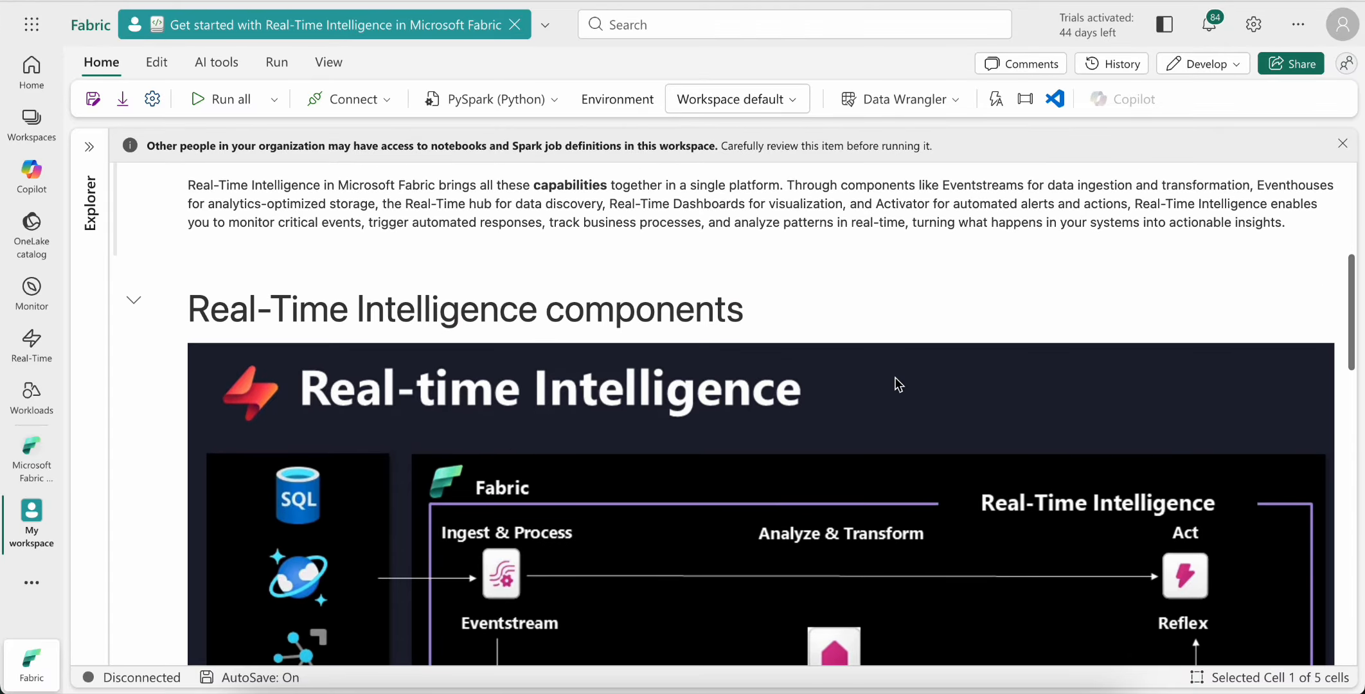
scroll(898, 384, down, 1)
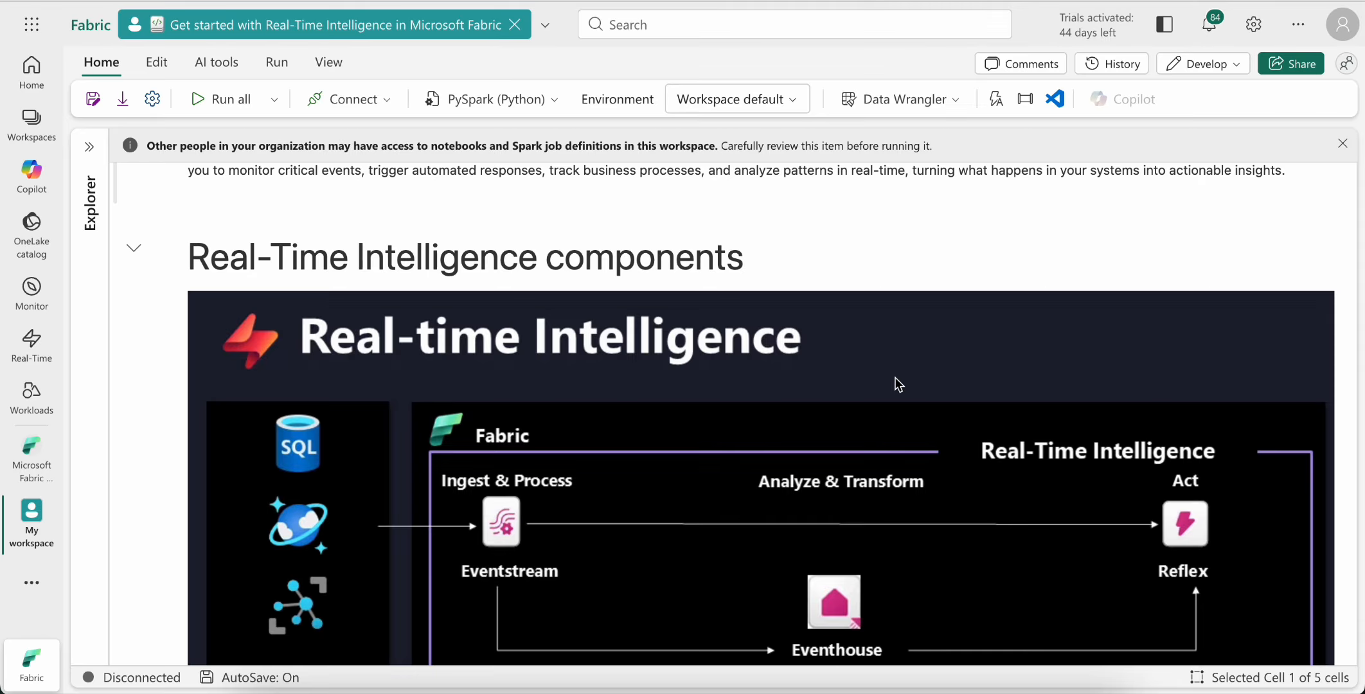
scroll(898, 384, down, 3)
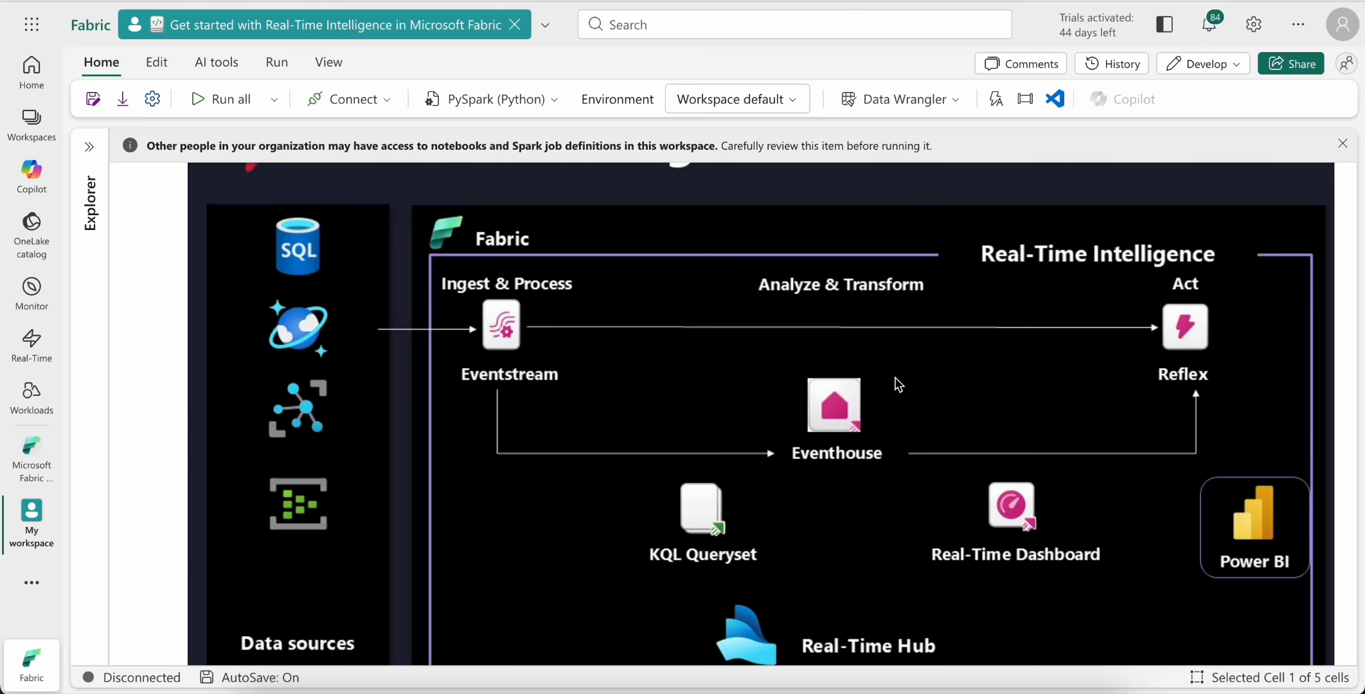
scroll(898, 383, down, 1)
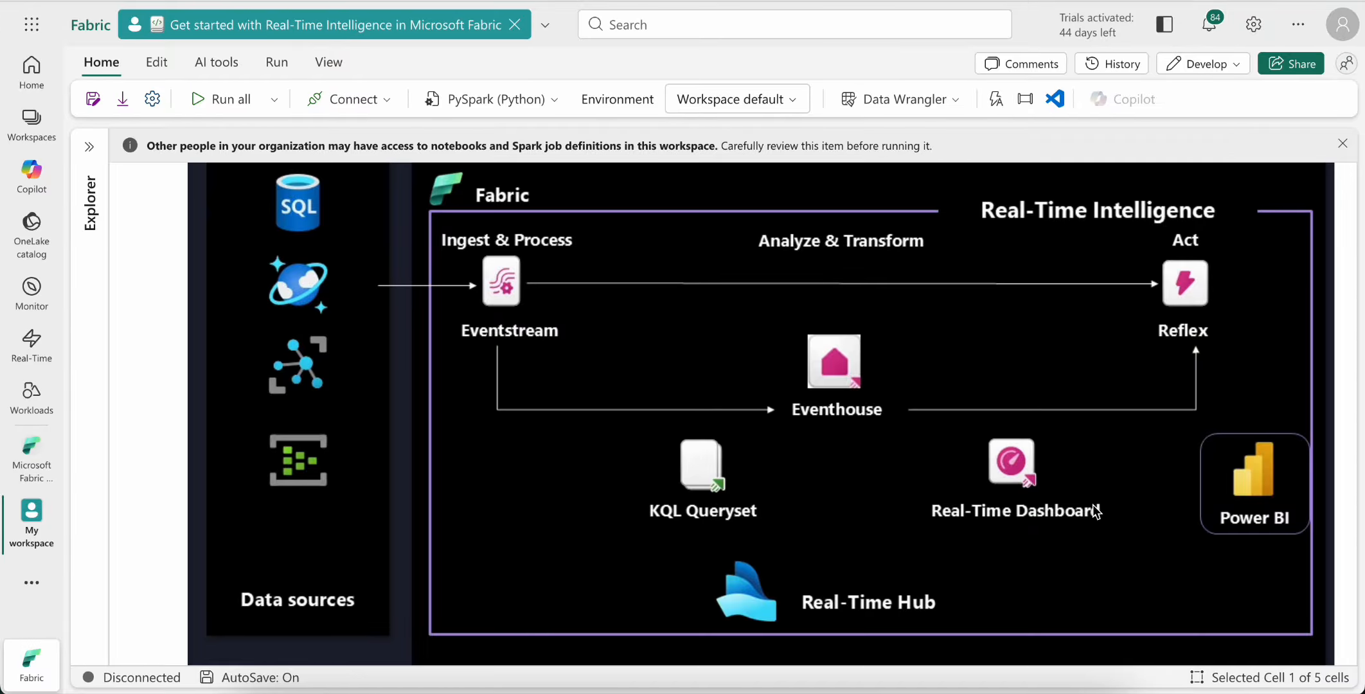
scroll(1096, 511, down, 1)
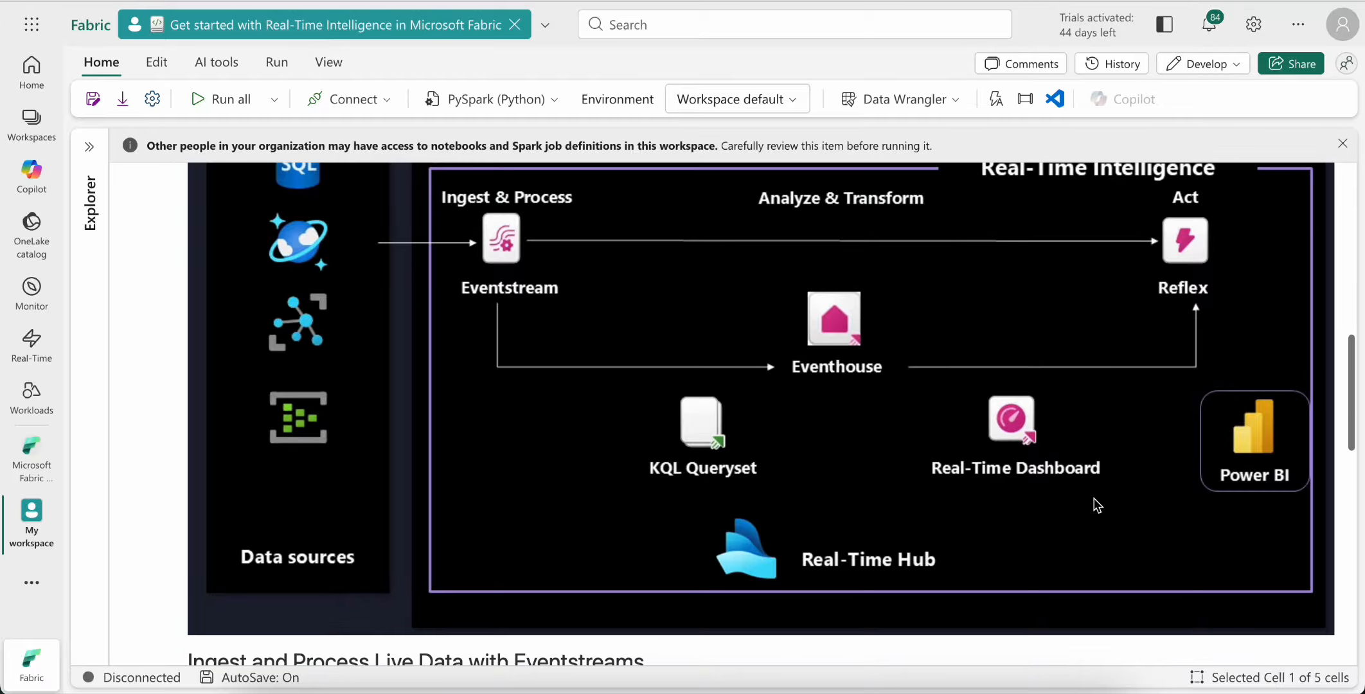
scroll(1096, 507, up, 3)
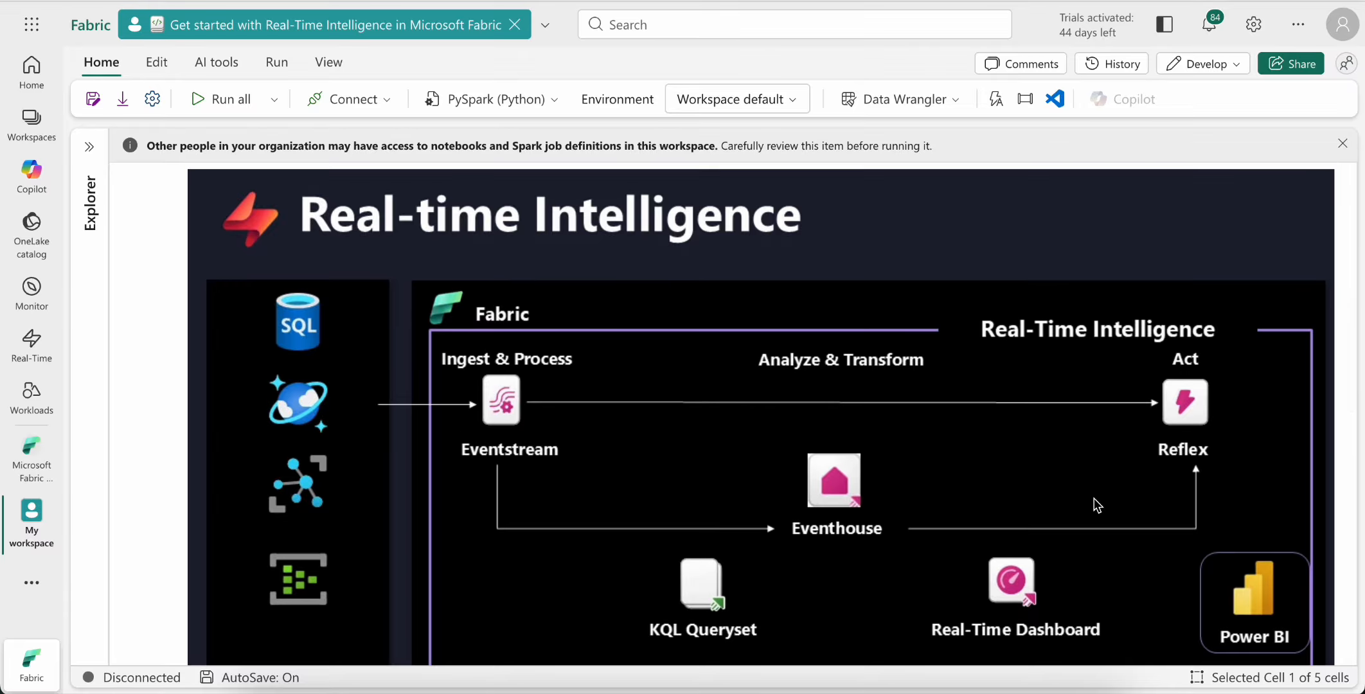
scroll(1097, 506, down, 2)
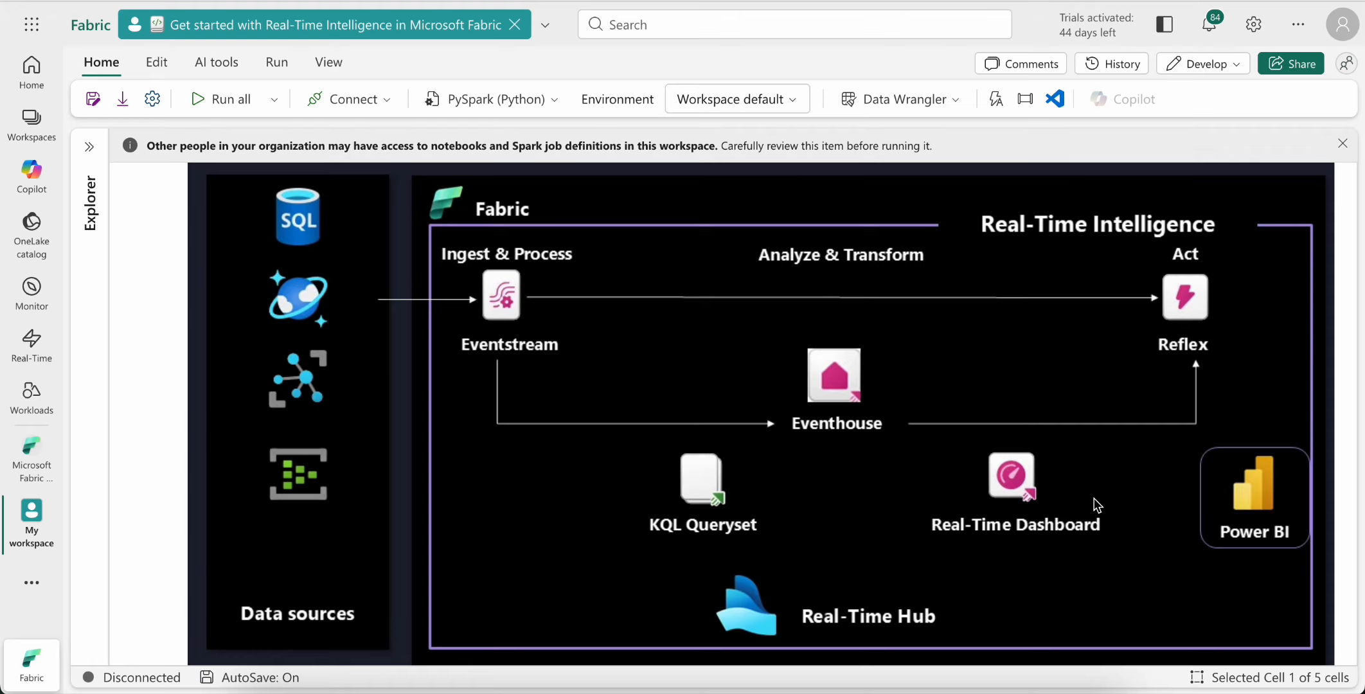
scroll(1059, 528, down, 1)
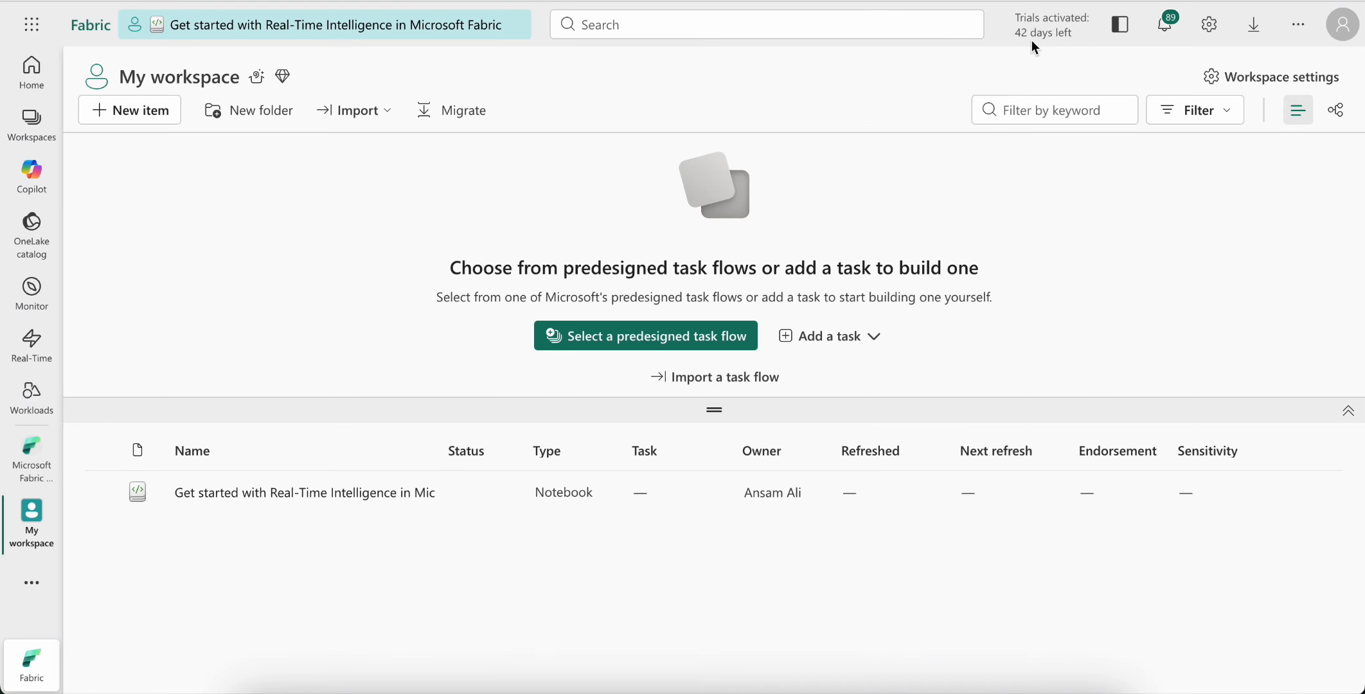
click(1343, 29)
click(1343, 29)
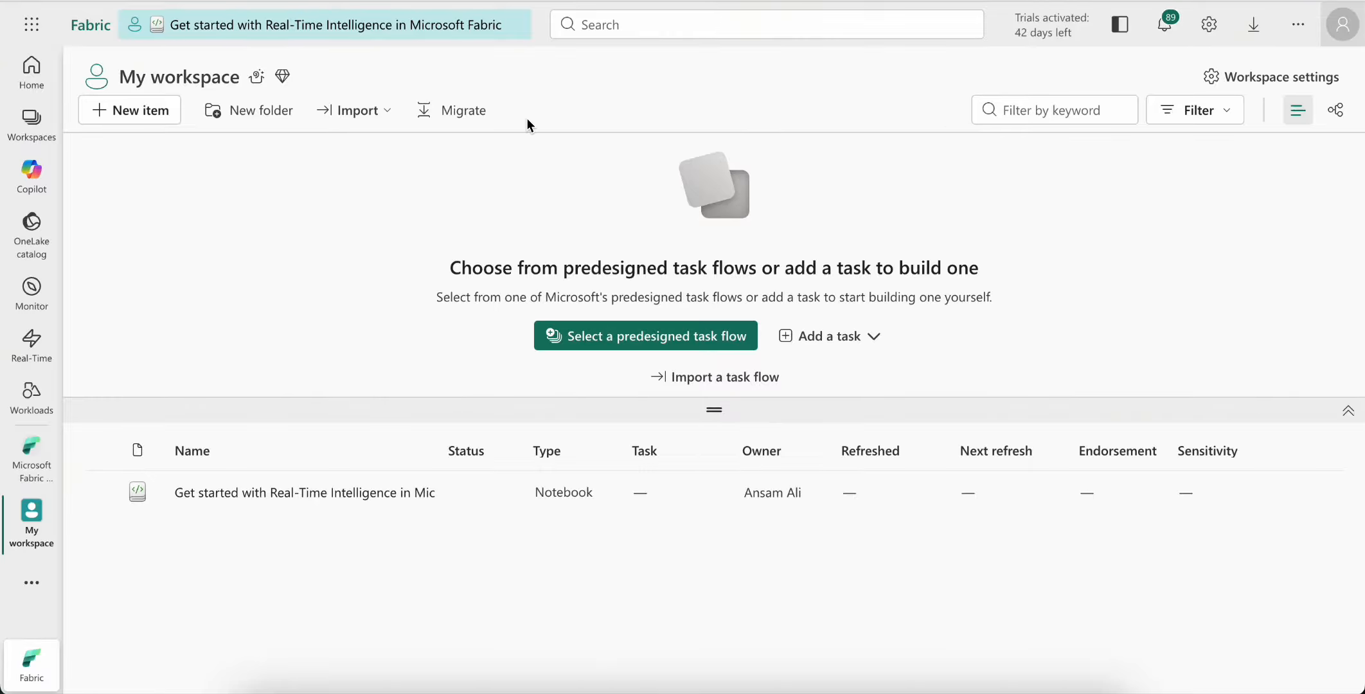
Create a new workspace named stream_workspace, keeping the Trial license mode in its advanced settings.
click(31, 71)
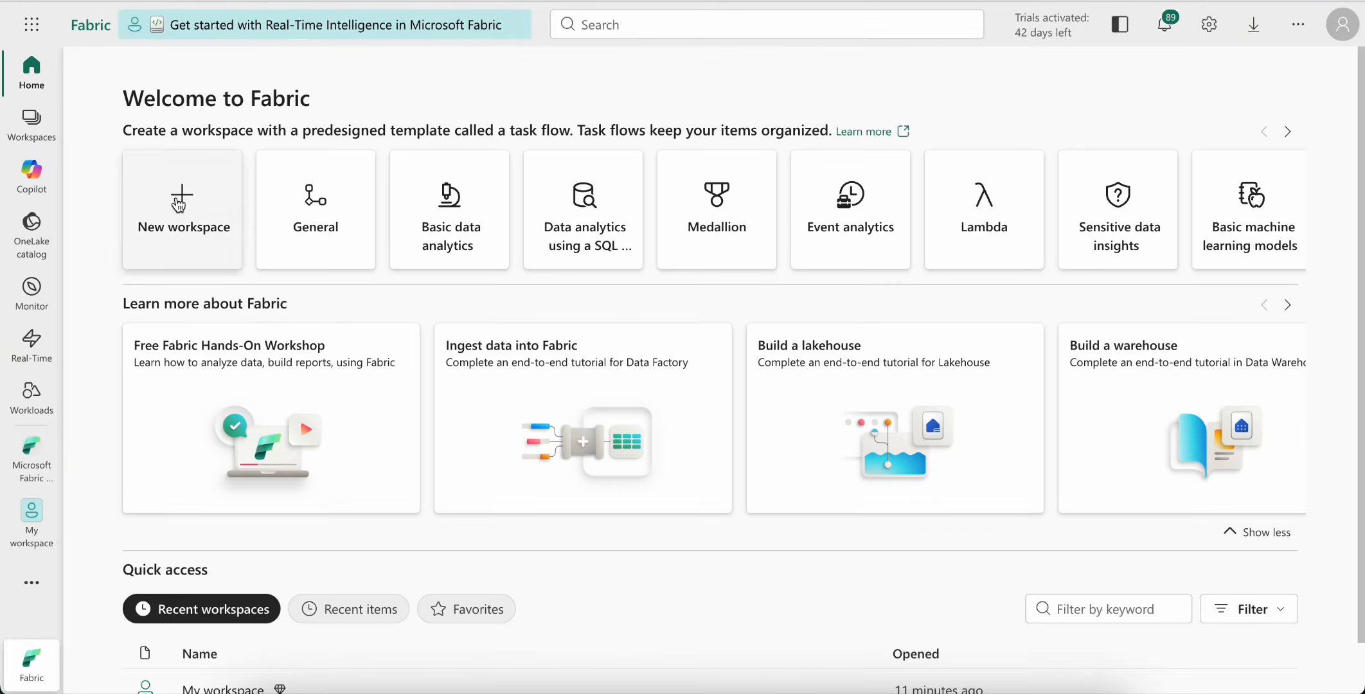
click(179, 204)
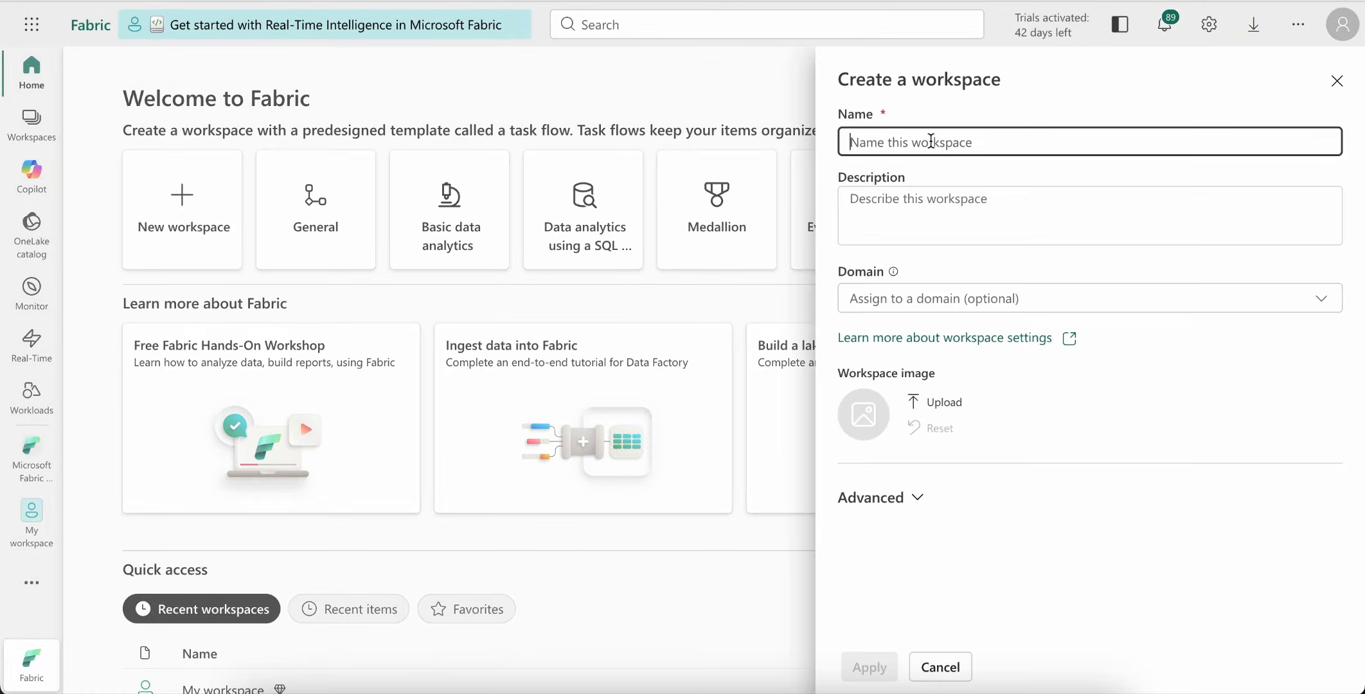
text(str)
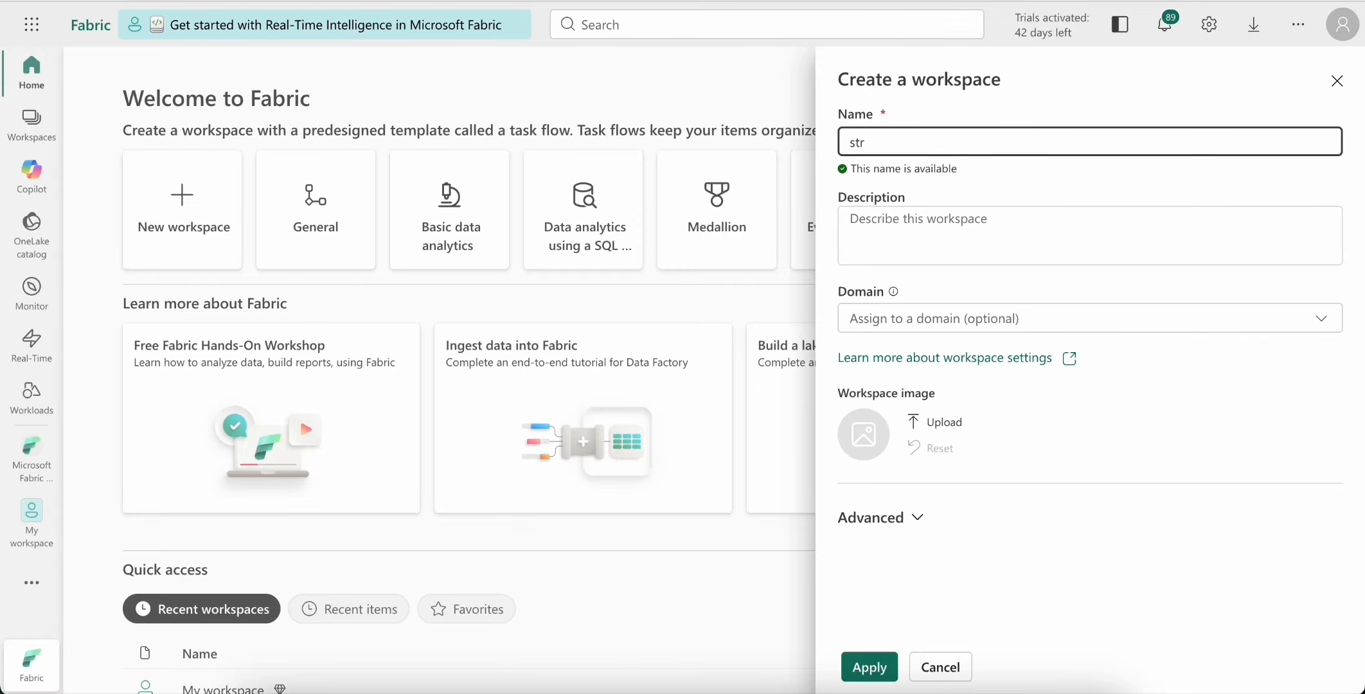
text(aeam_workspace)
click(885, 521)
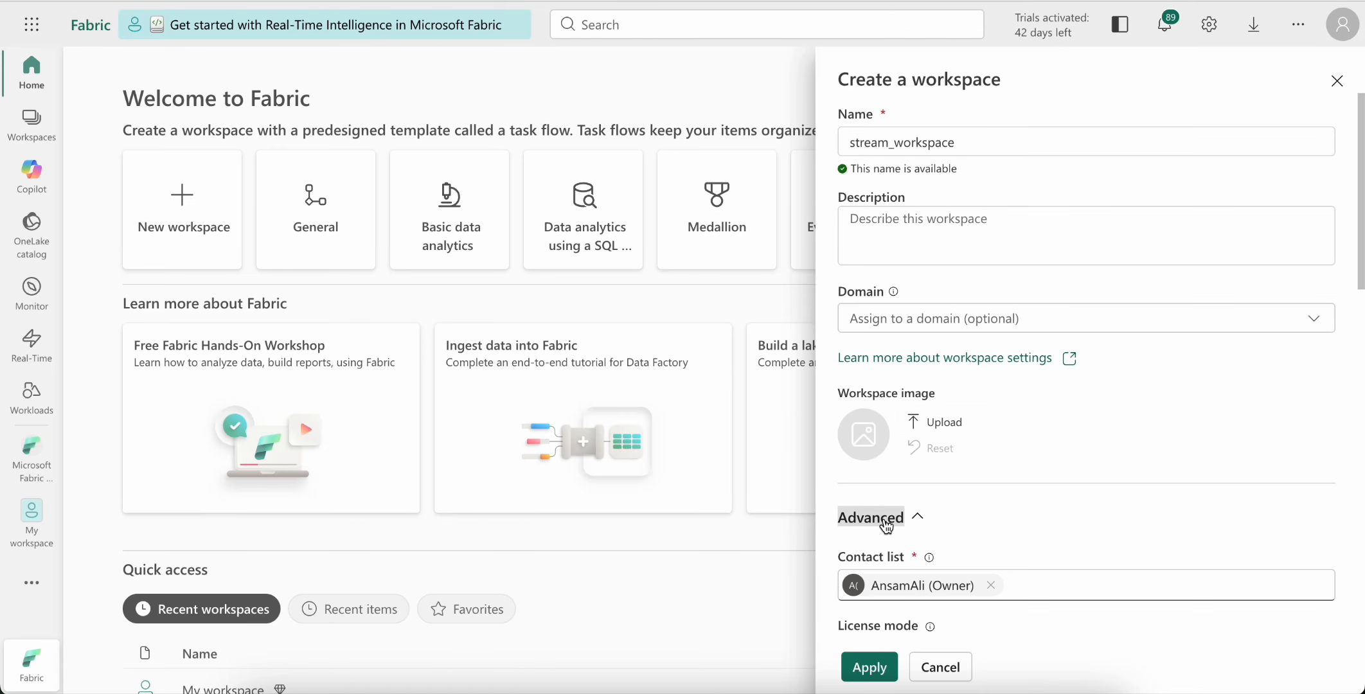
scroll(874, 514, down, 3)
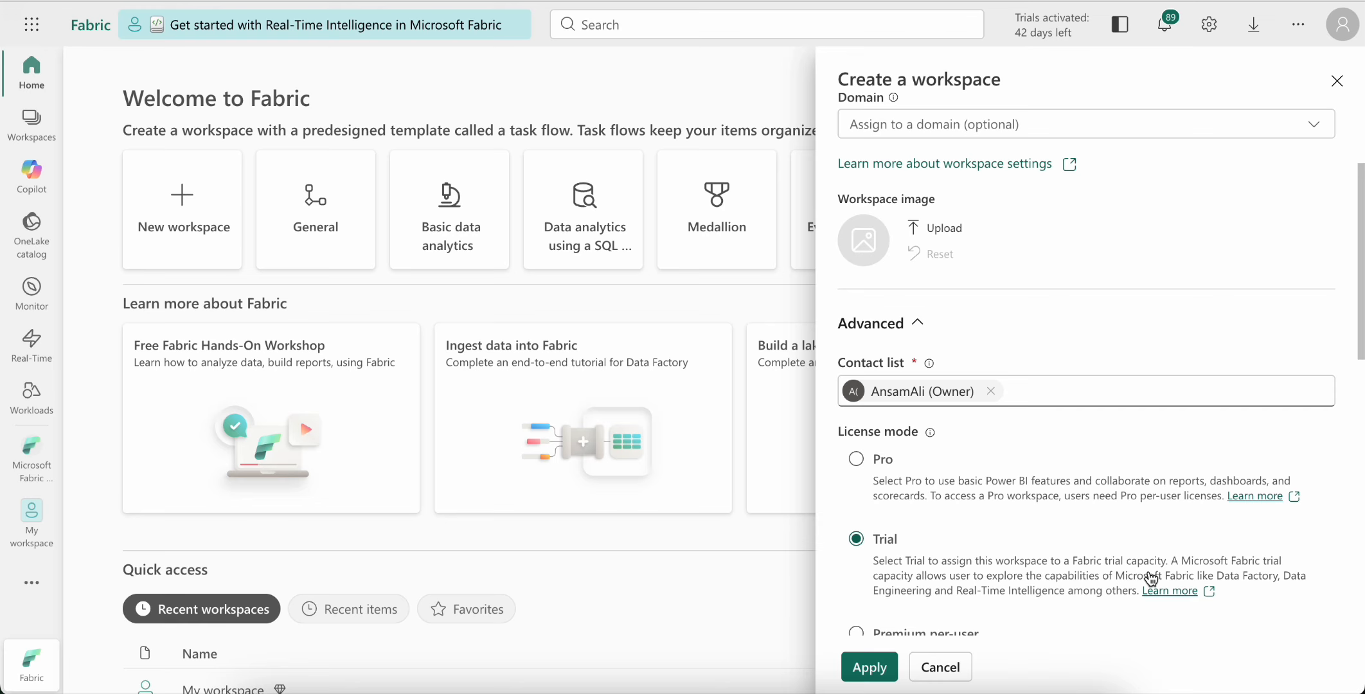
scroll(1041, 547, down, 2)
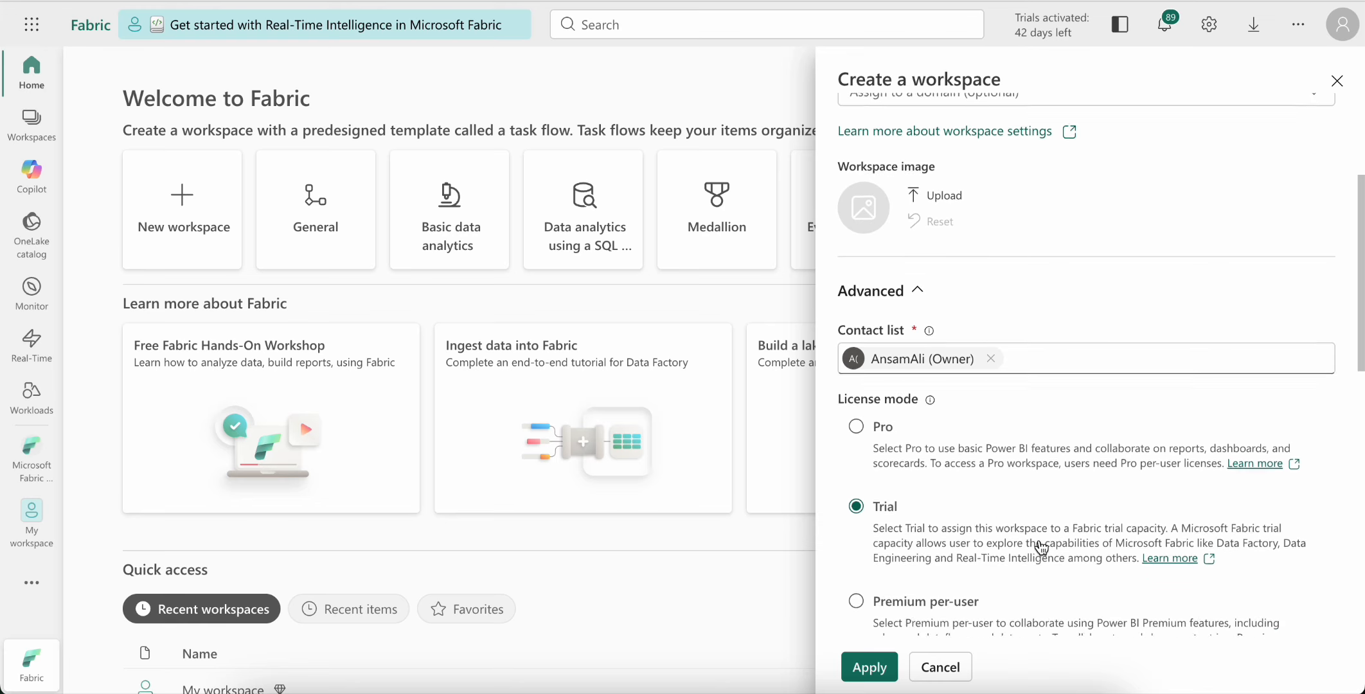
click(869, 668)
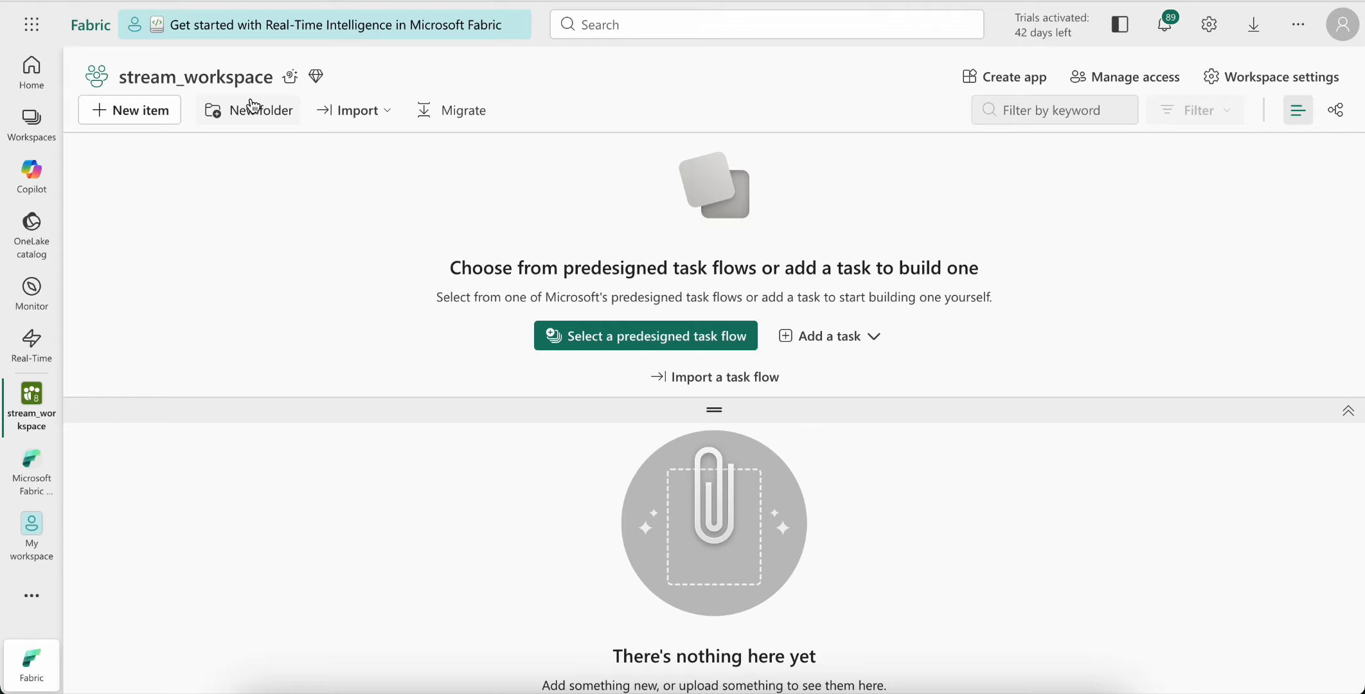
Open the Real-Time hub and bring up the data sources it can connect to.
click(261, 14)
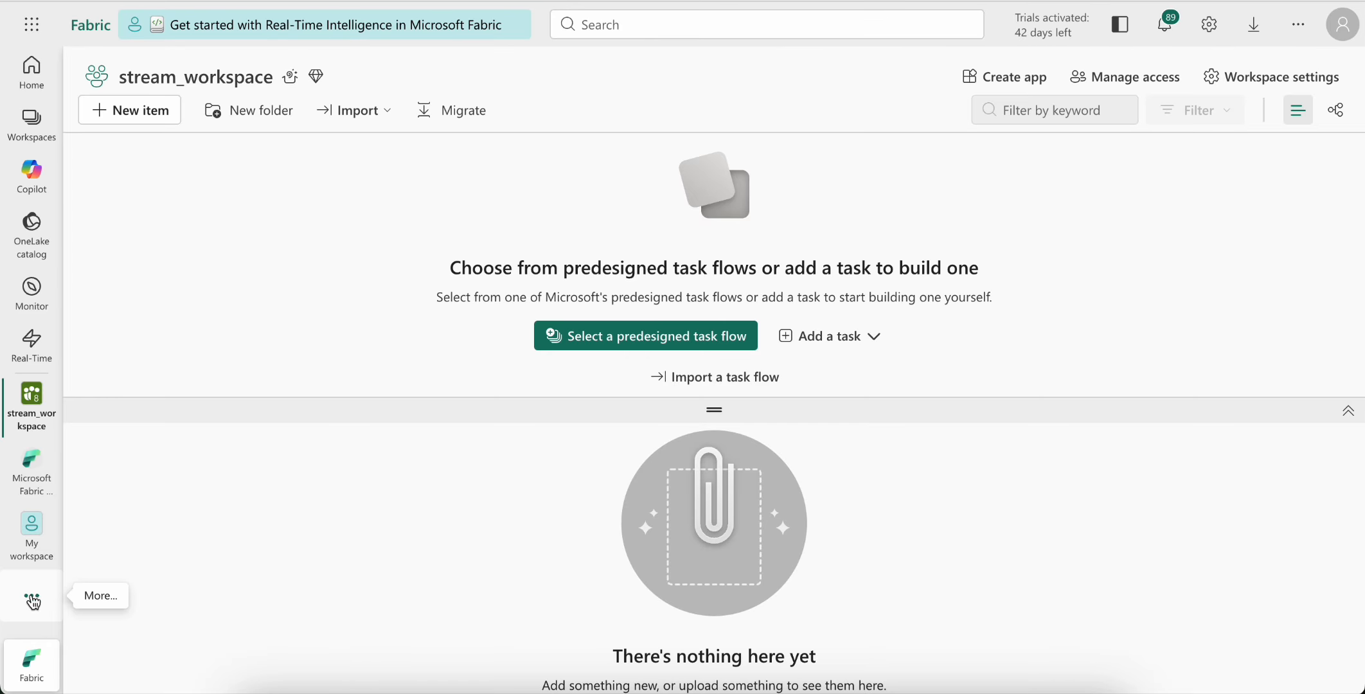
click(33, 346)
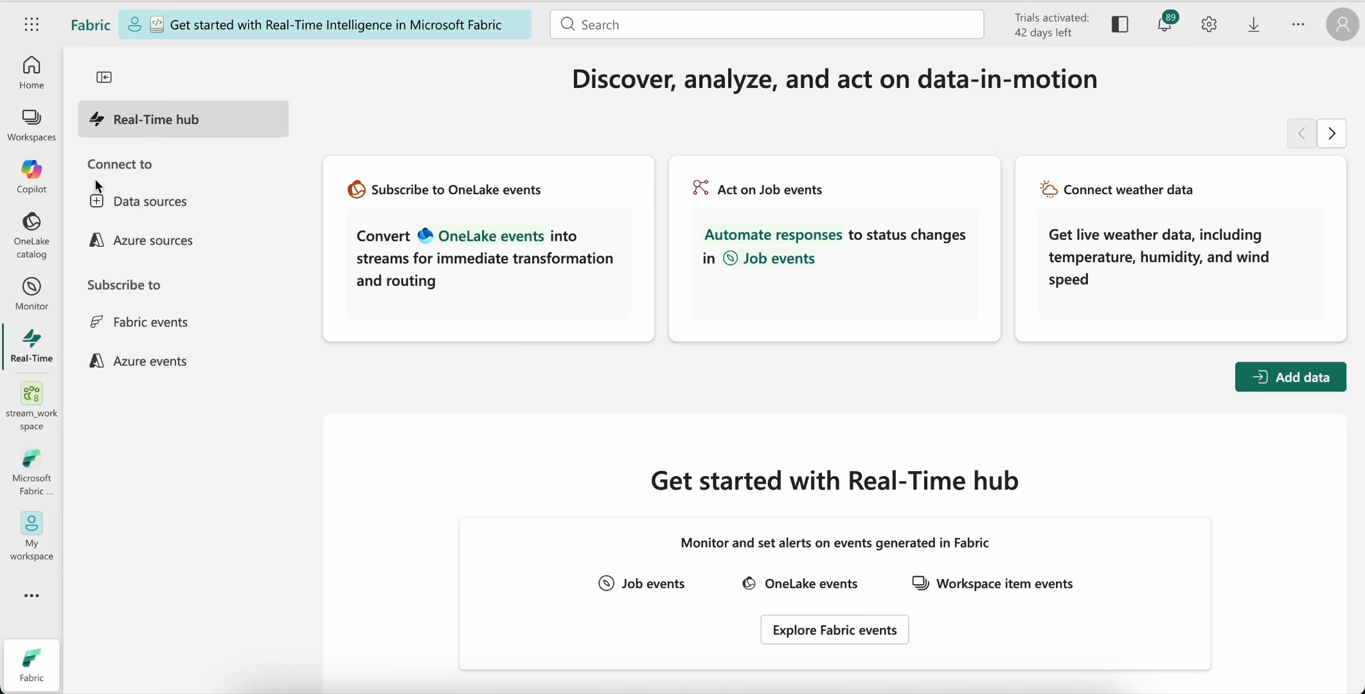
click(132, 208)
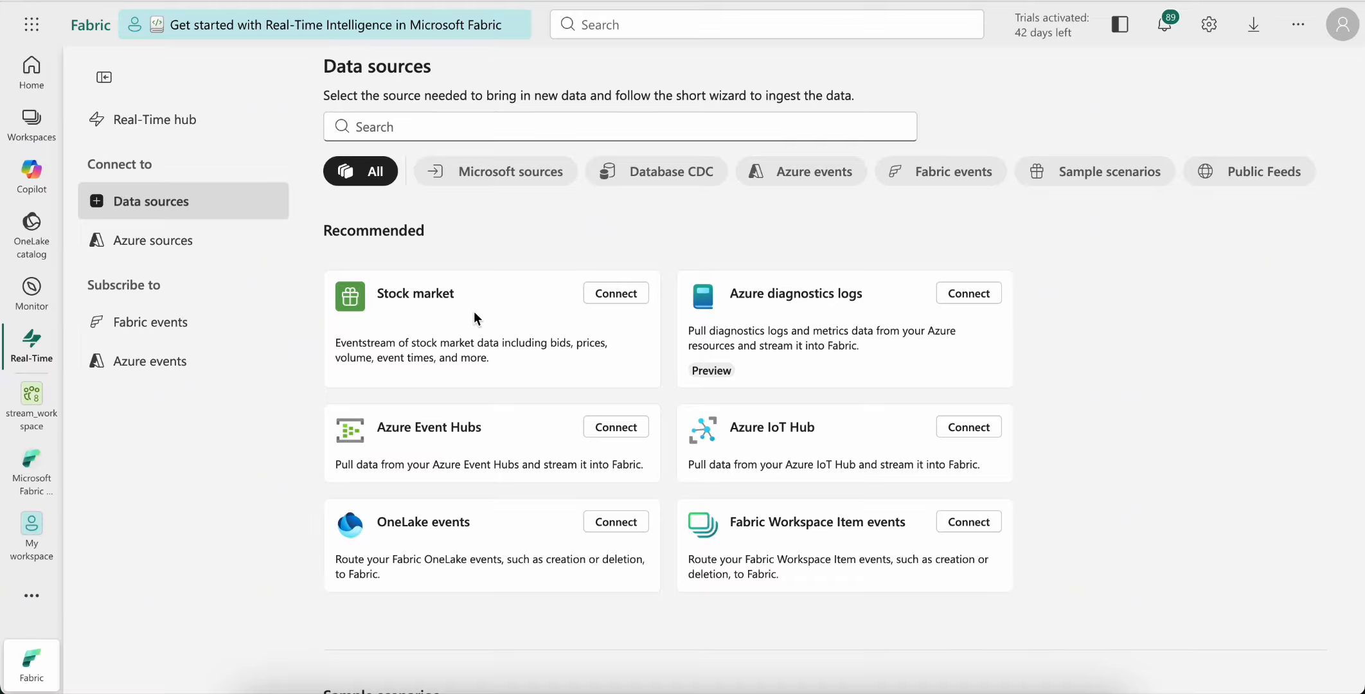
Filter the data sources by Database CDC and look through the available database connectors.
click(636, 177)
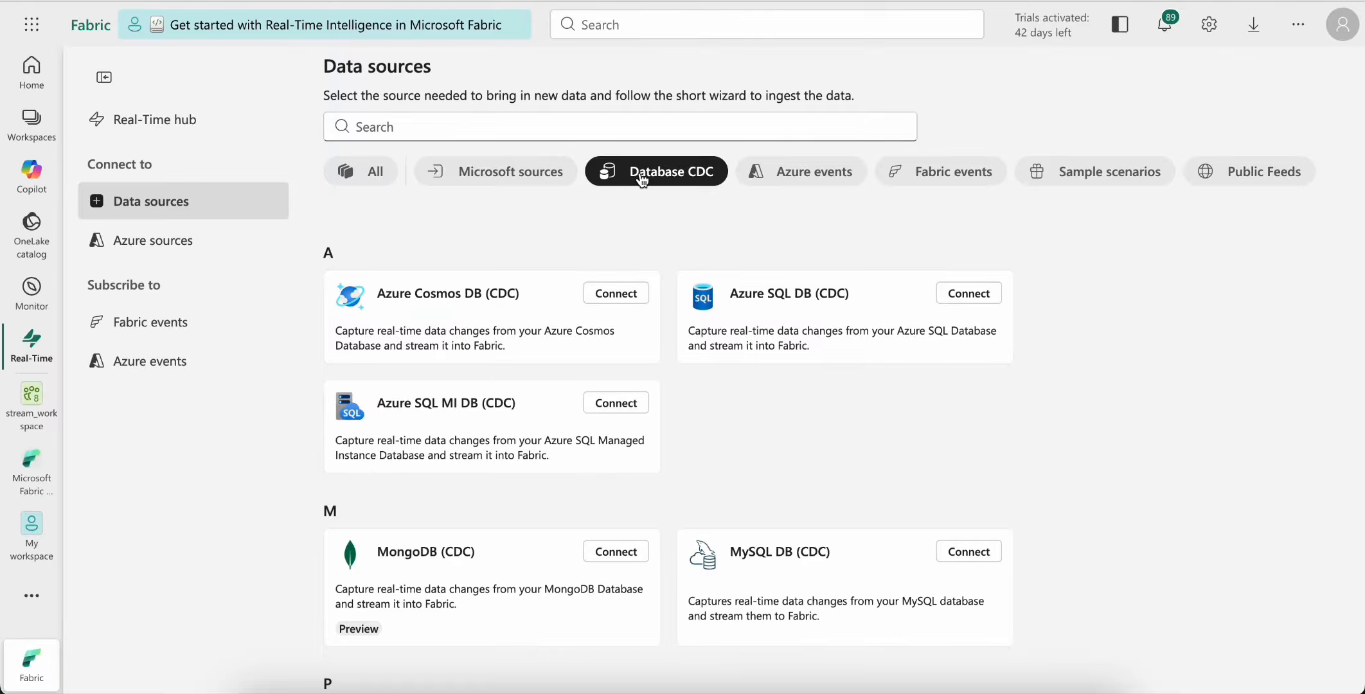
scroll(674, 405, down, 1)
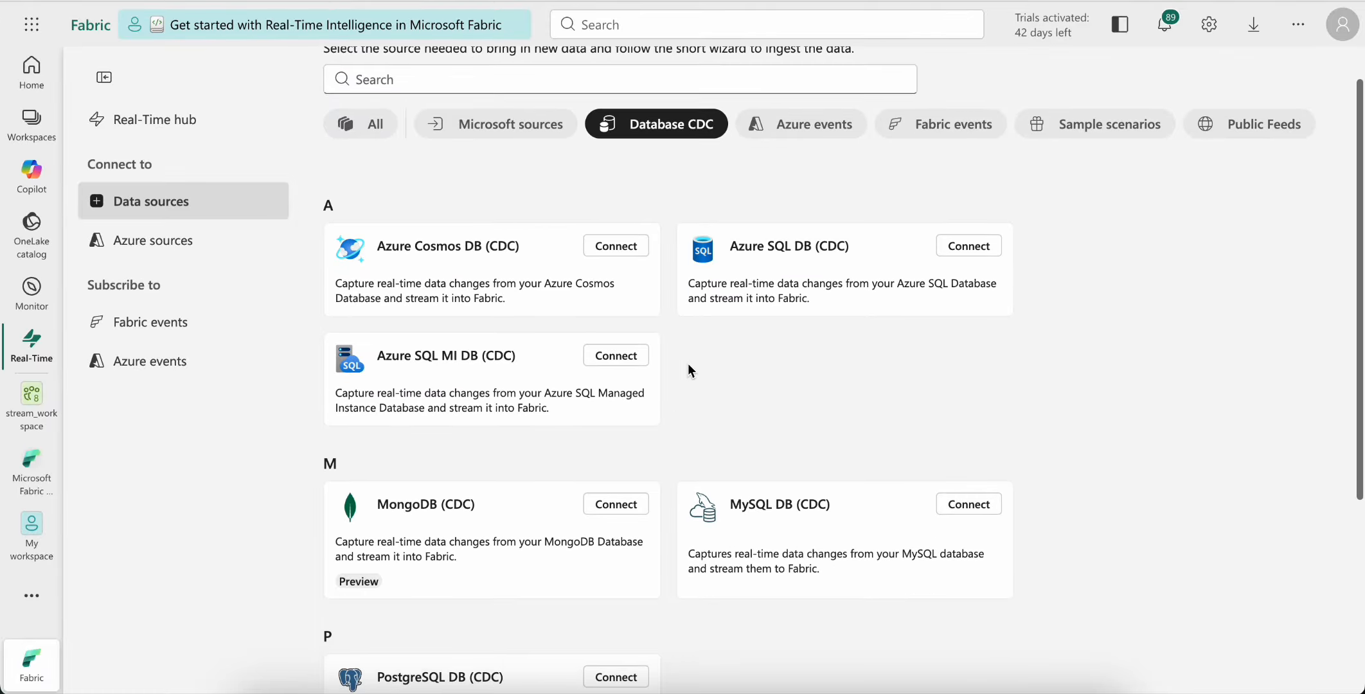
scroll(619, 358, down, 1)
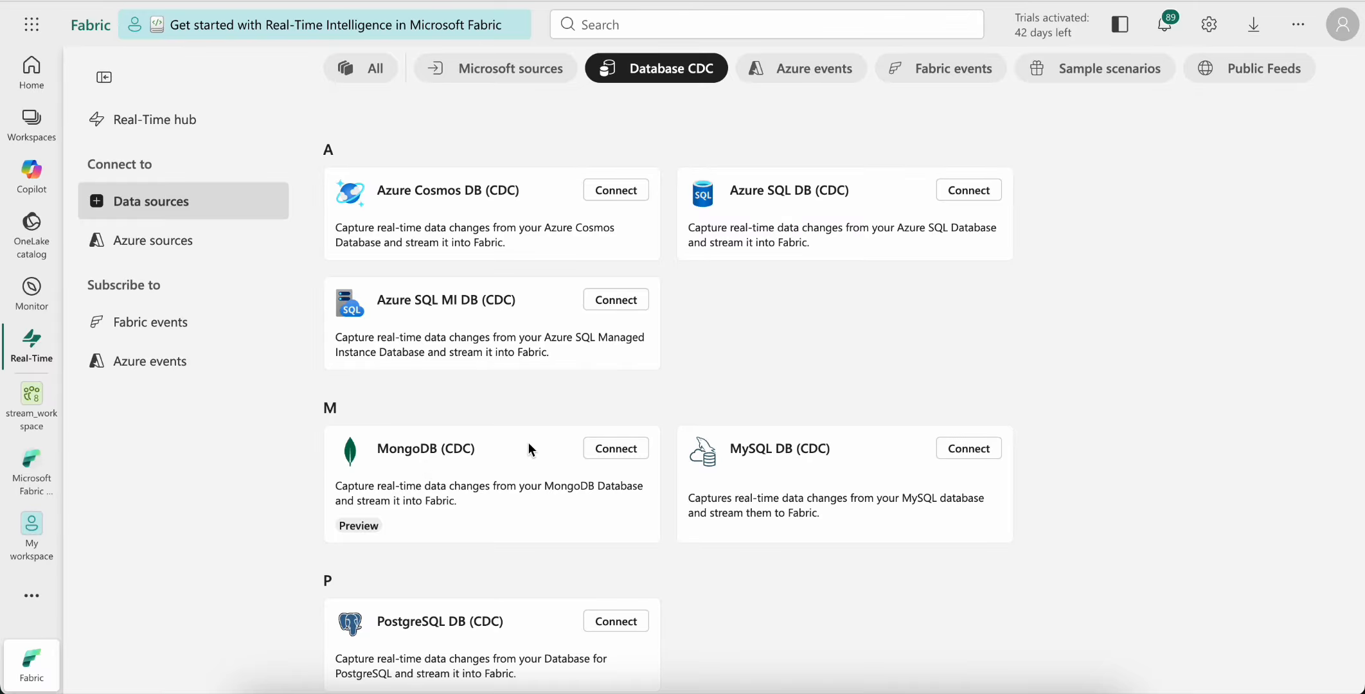
scroll(800, 464, down, 4)
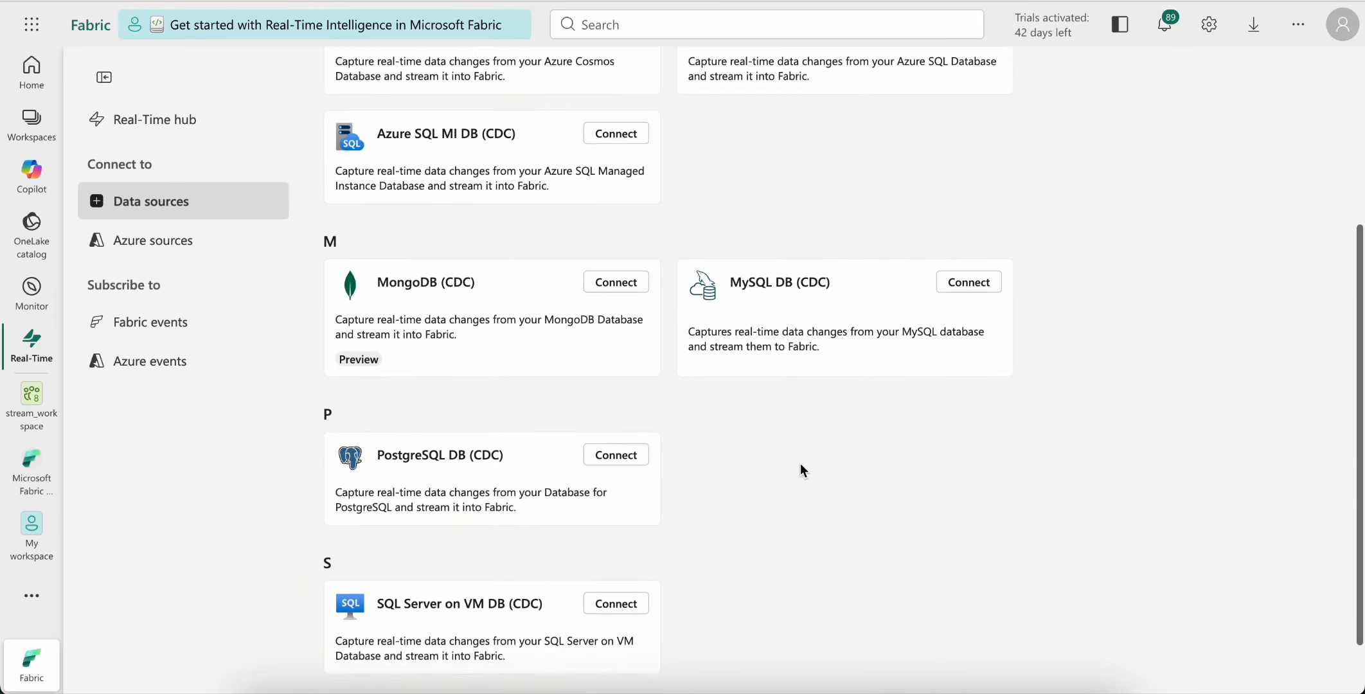
scroll(800, 463, up, 6)
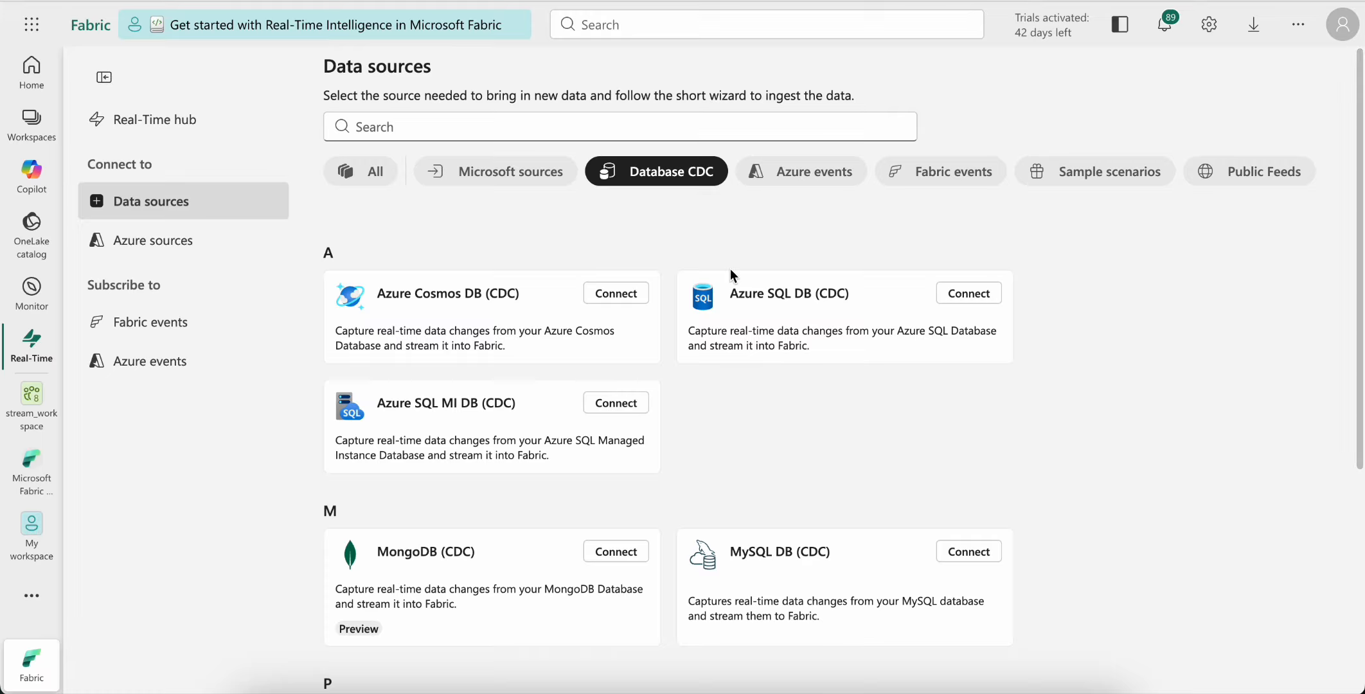
Add the Fabric events, Sample scenarios and Public Feeds categories to the data source filter and check the Azure sources.
click(942, 181)
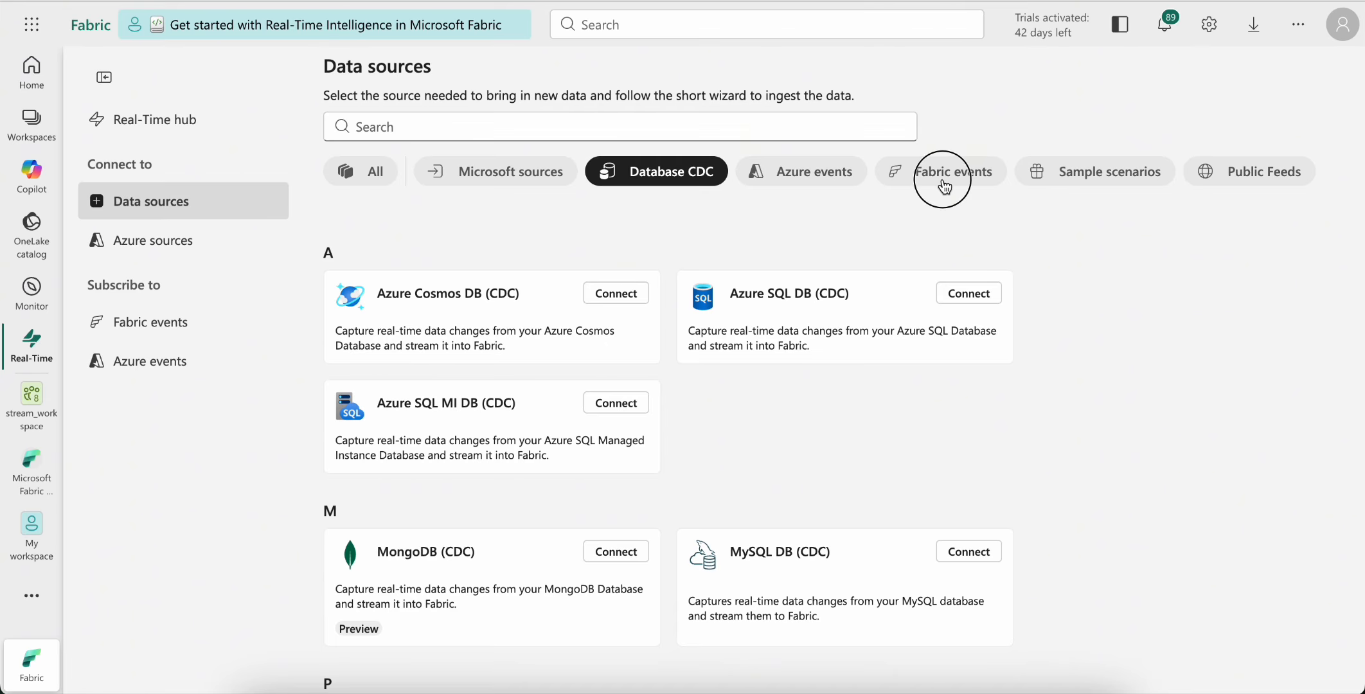
click(1084, 175)
click(1188, 181)
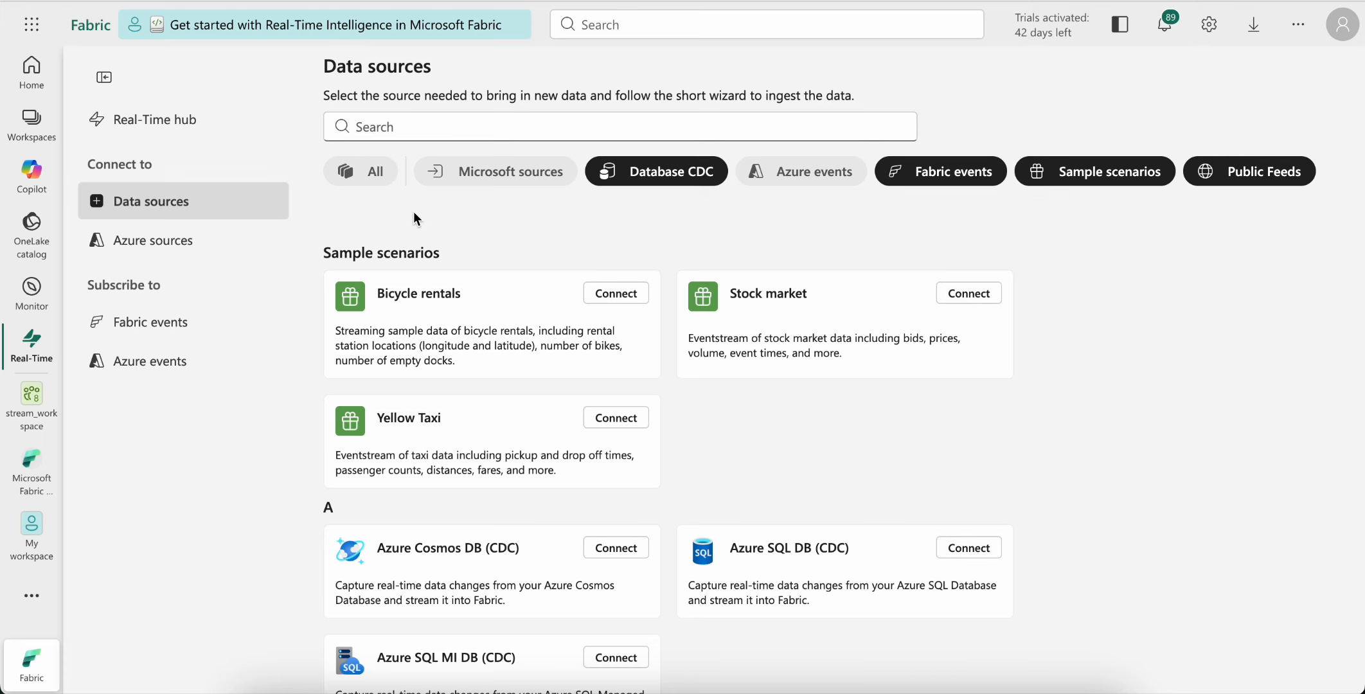
click(134, 244)
Open the page for creating new items in stream_workspace and browse the item types through to the Real-Time Intelligence group.
click(34, 592)
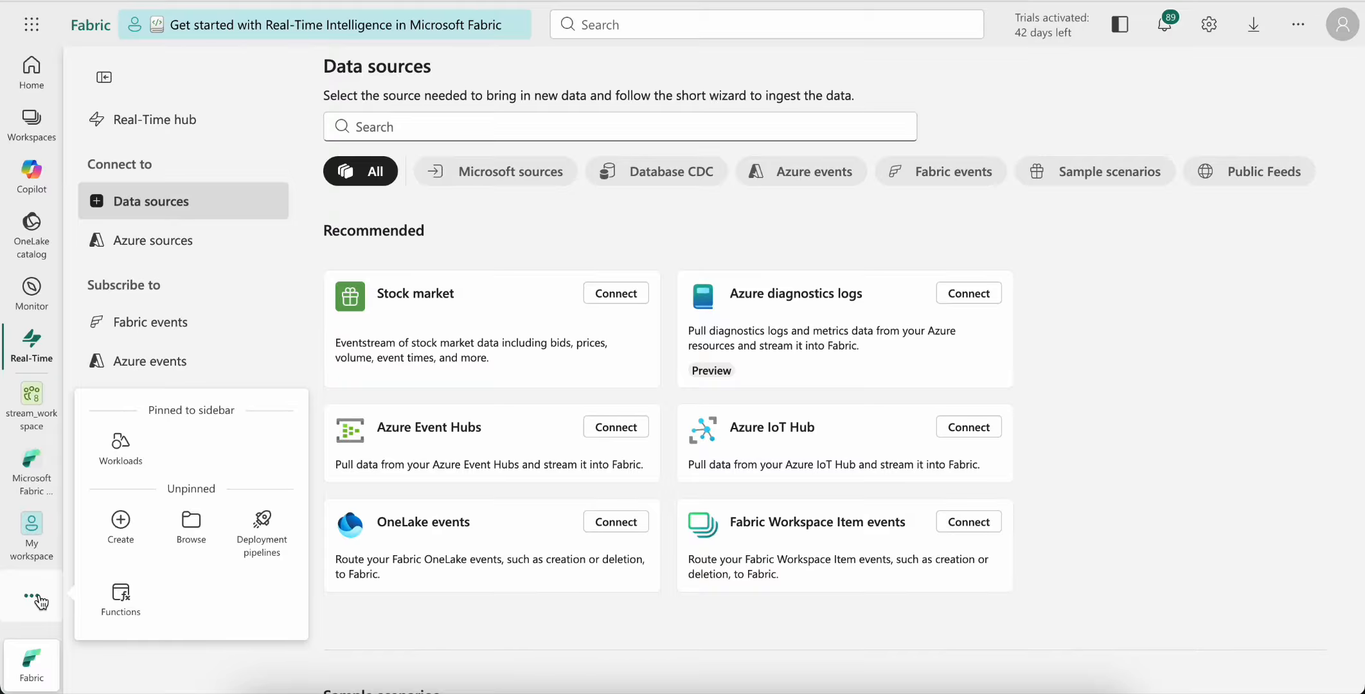
click(120, 522)
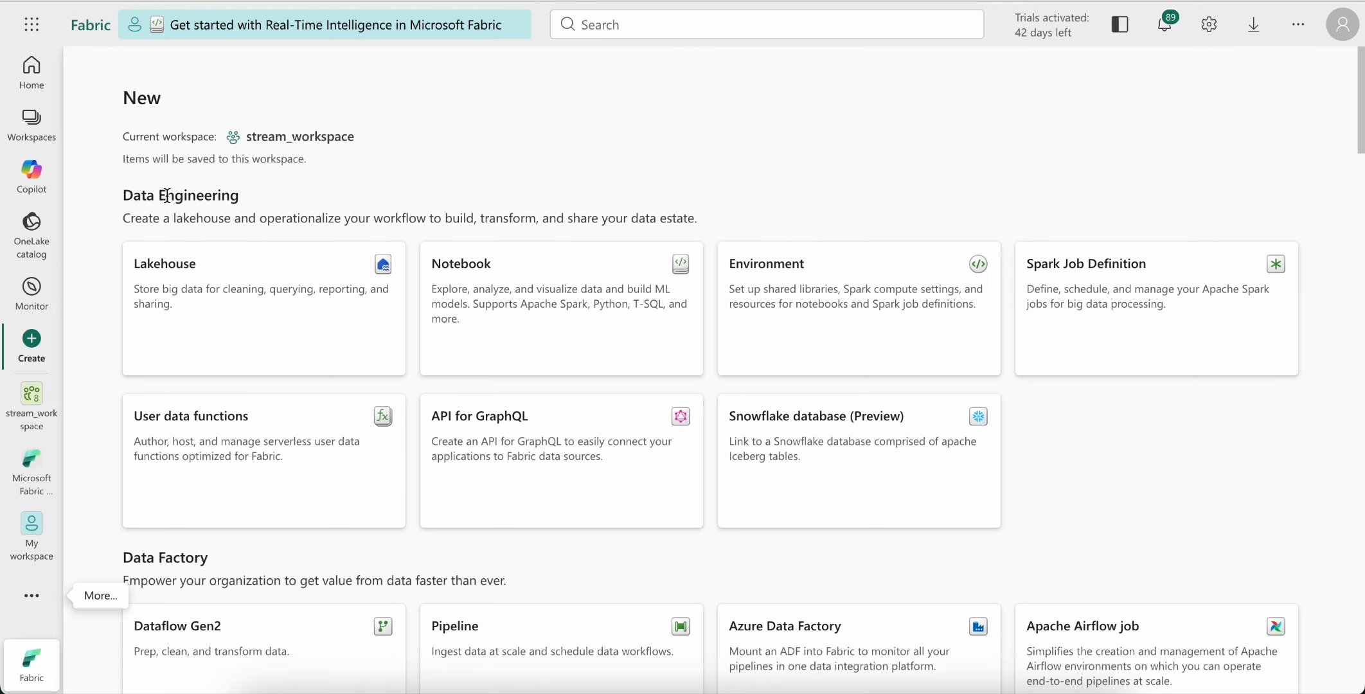
drag(123, 195, 259, 202)
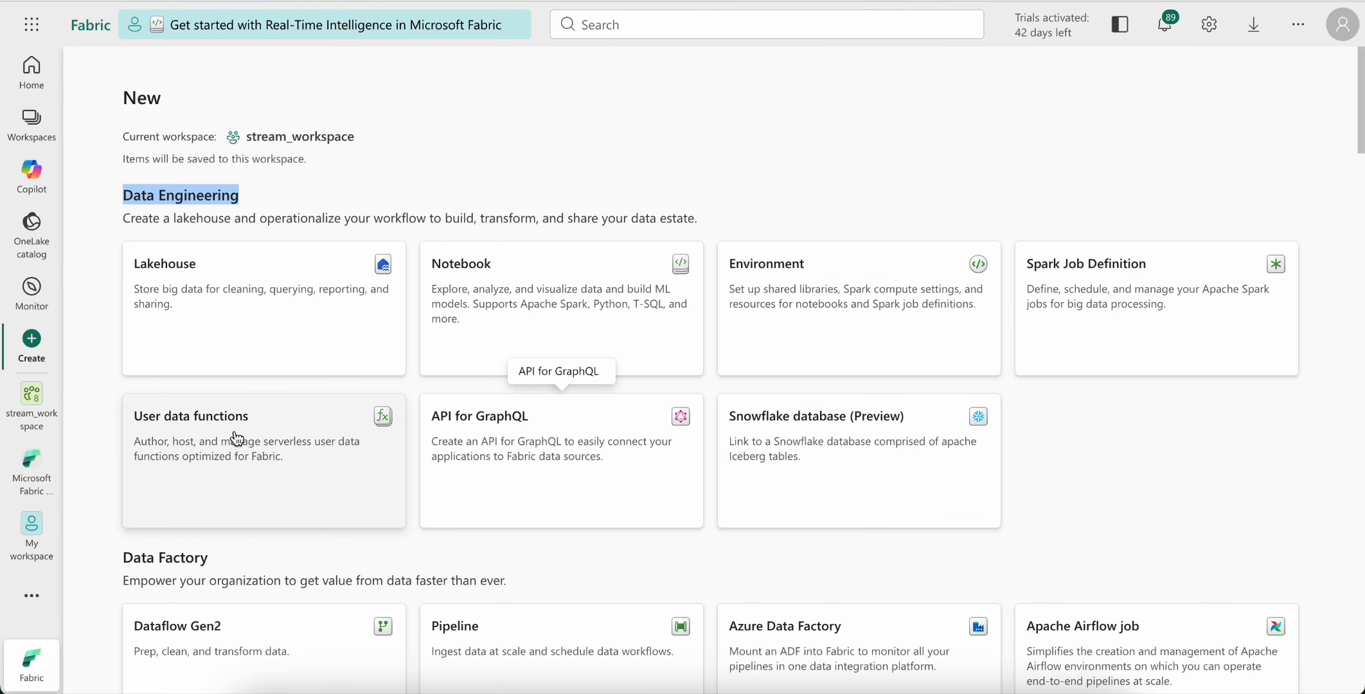
scroll(235, 437, down, 1)
scroll(236, 438, down, 4)
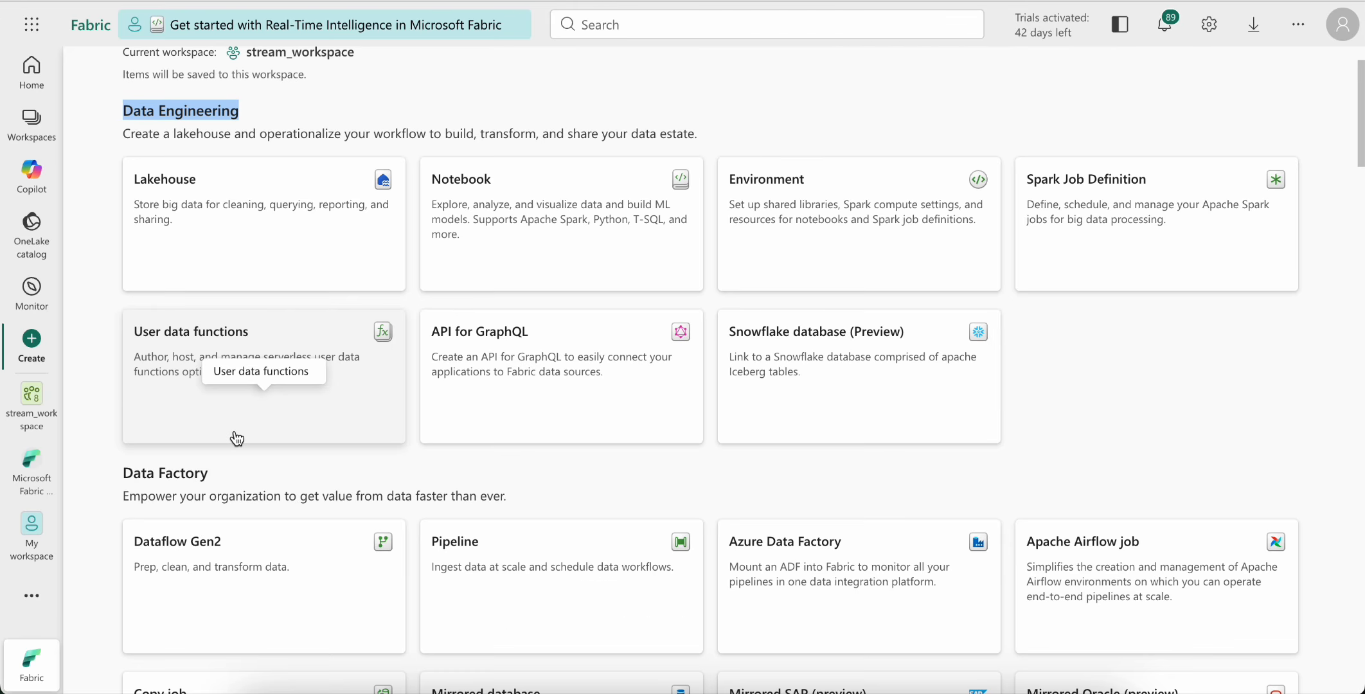
scroll(160, 474, down, 7)
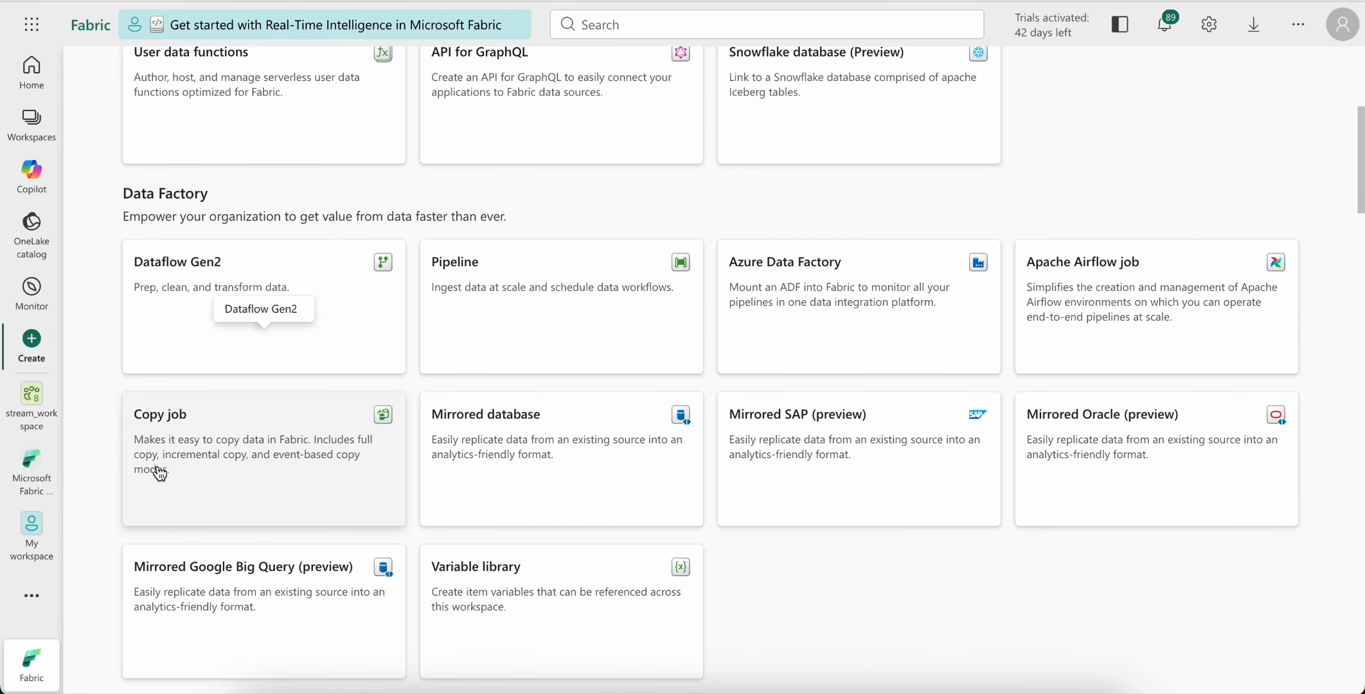
scroll(160, 473, down, 19)
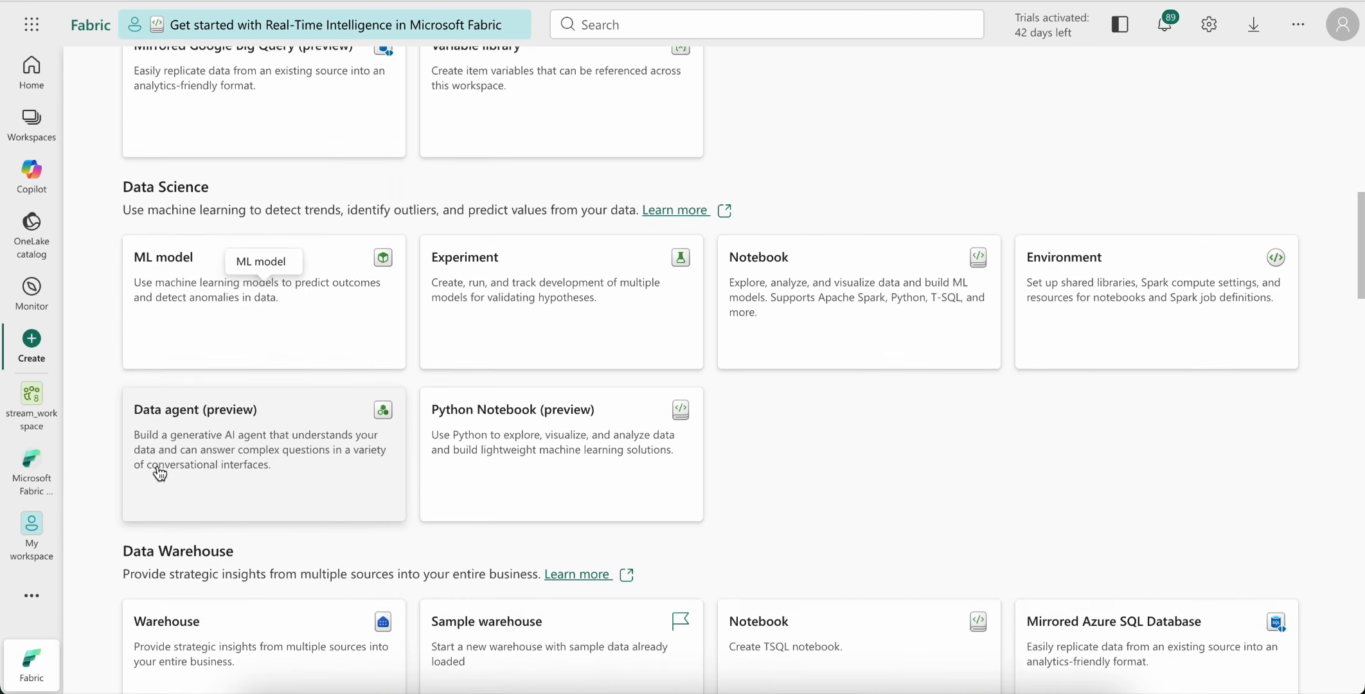
scroll(158, 466, down, 13)
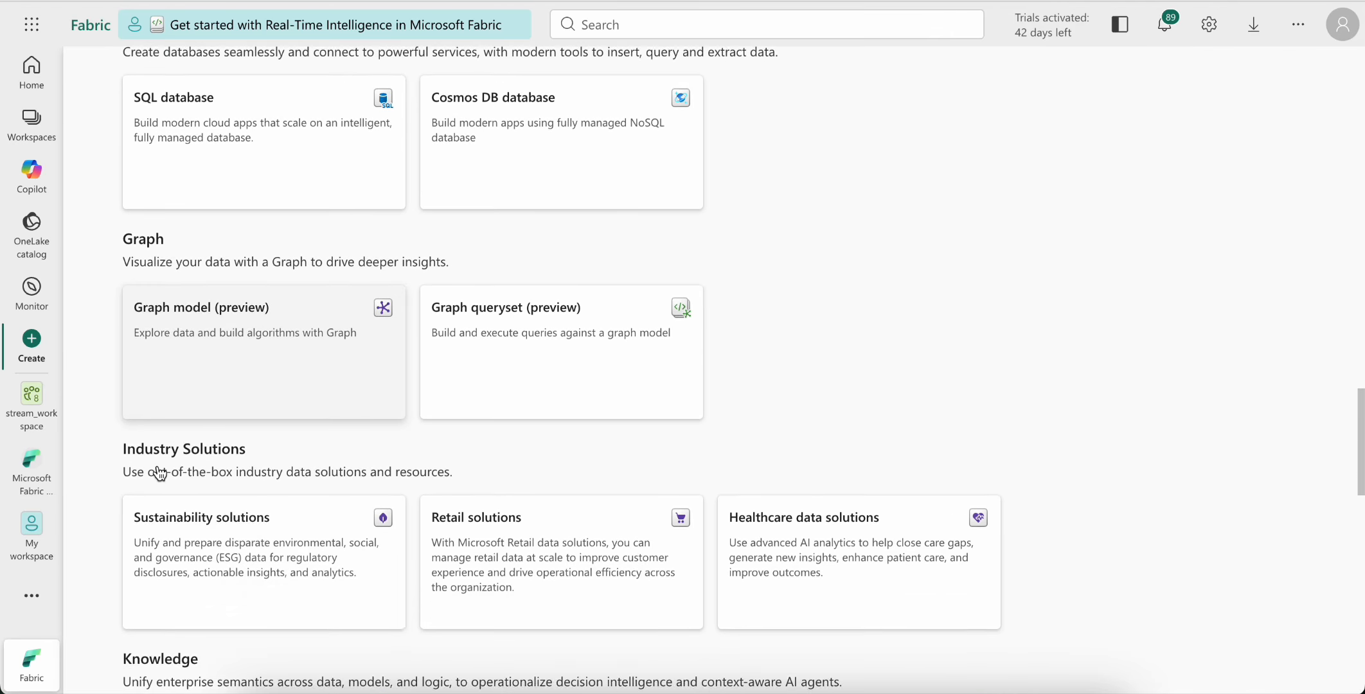
scroll(158, 473, down, 1)
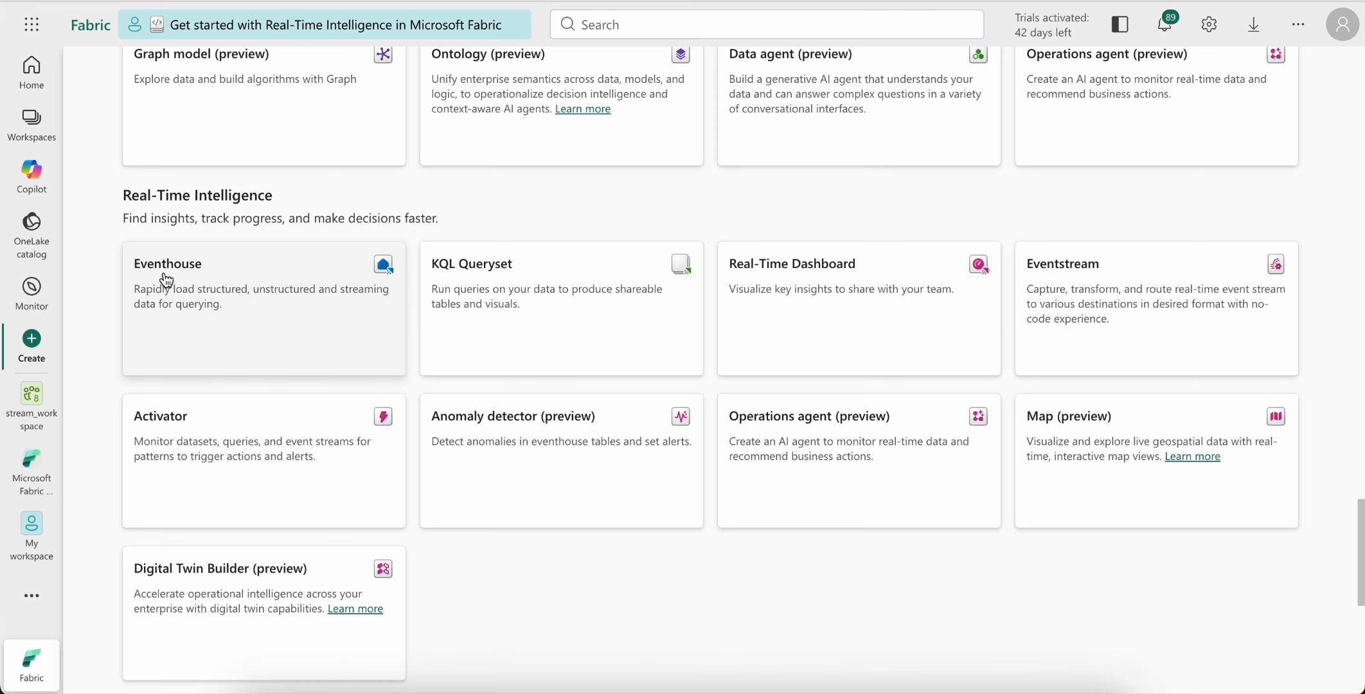
Create a new Eventhouse named stream_eventhouse.
click(202, 288)
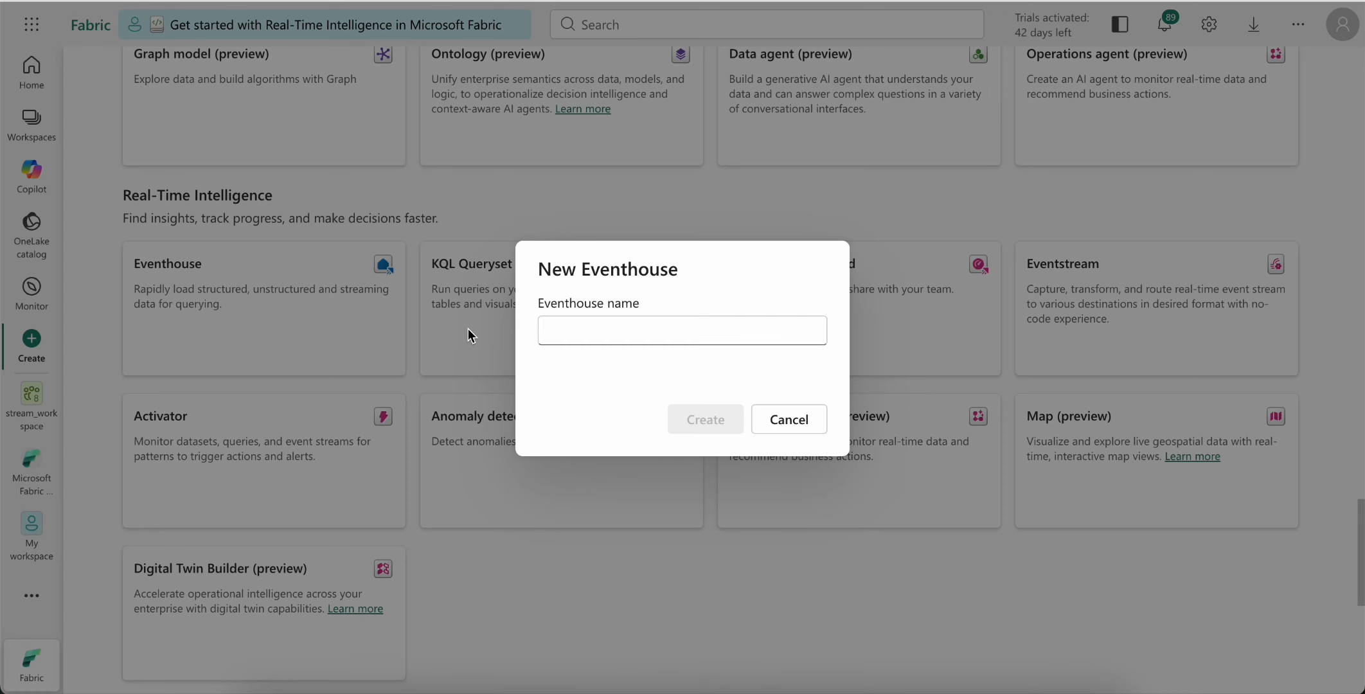
click(604, 331)
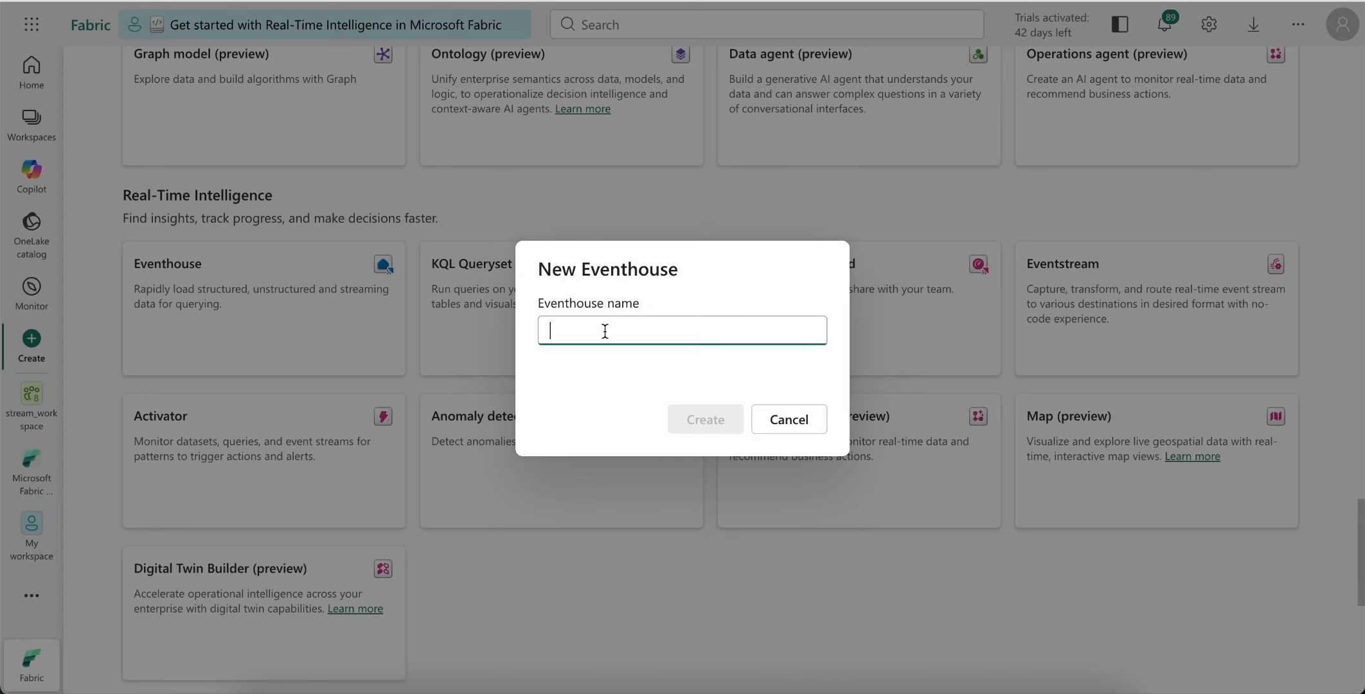
text(stream_e)
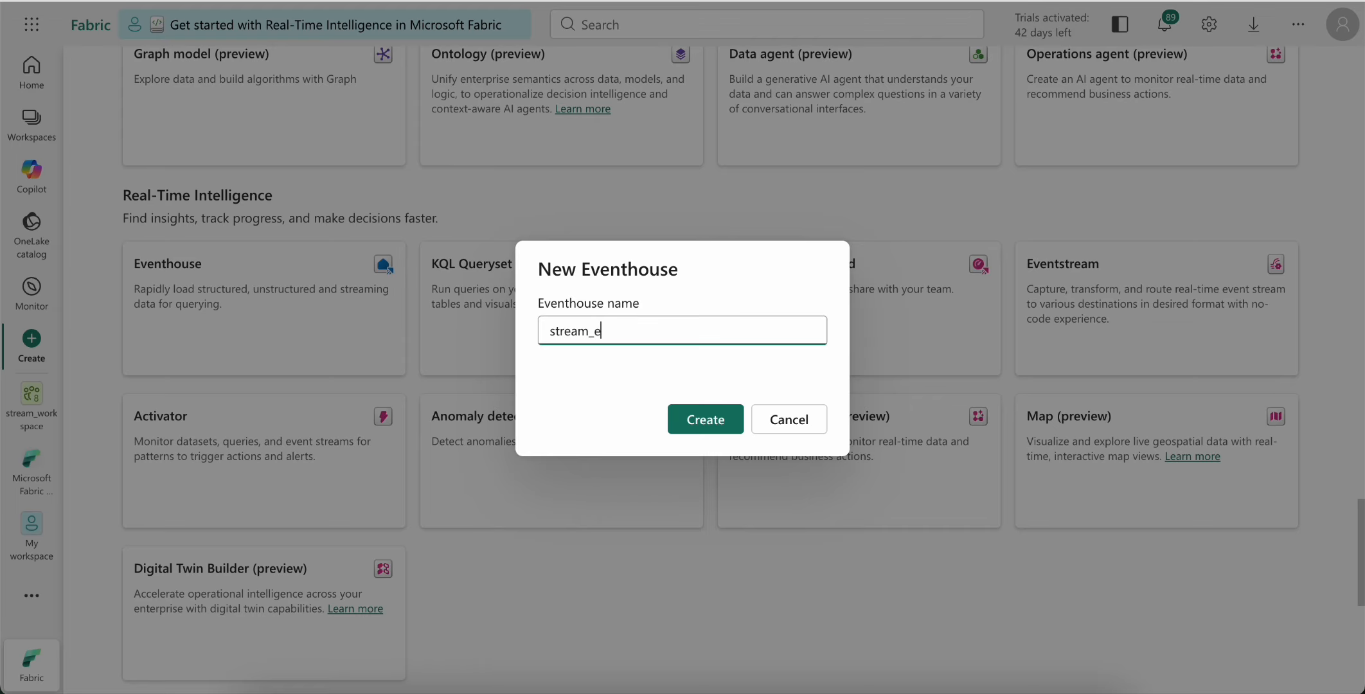
text(venthouse)
key(Return)
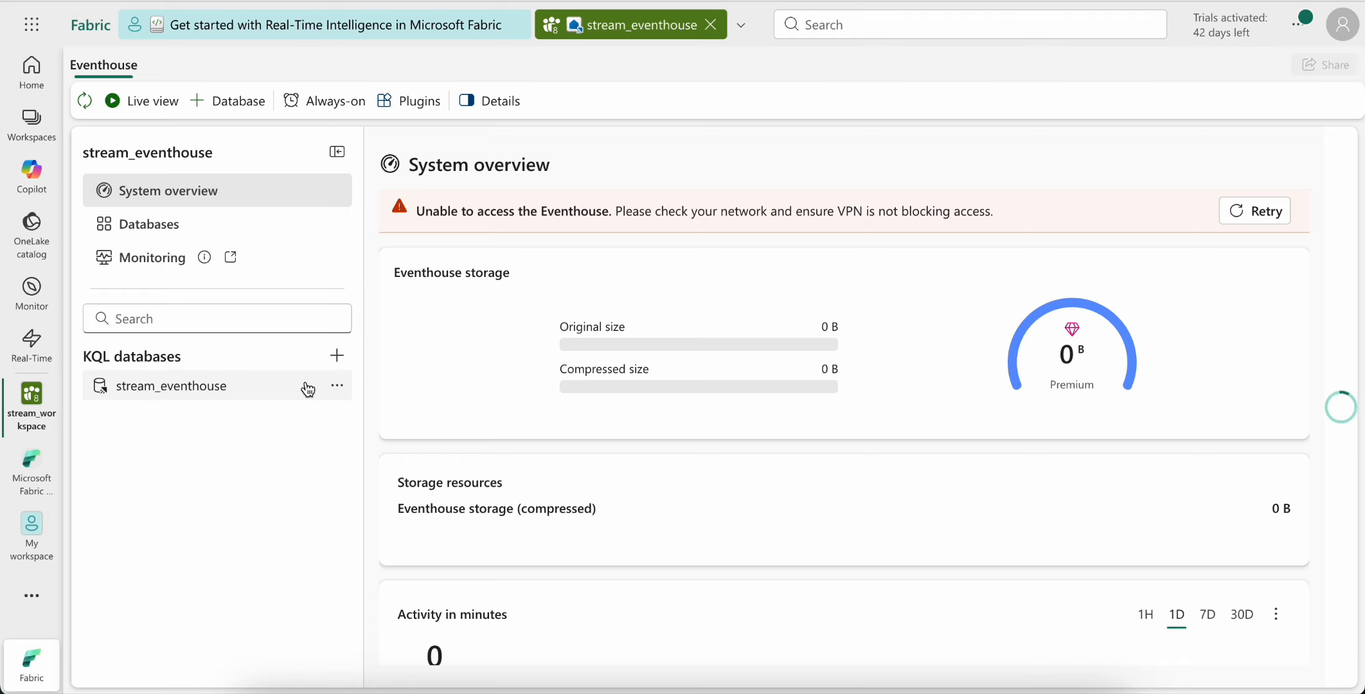
Check the form for adding a KQL database, cancel it, and open stream_eventhouse_queryset in the existing stream_eventhouse database.
click(337, 355)
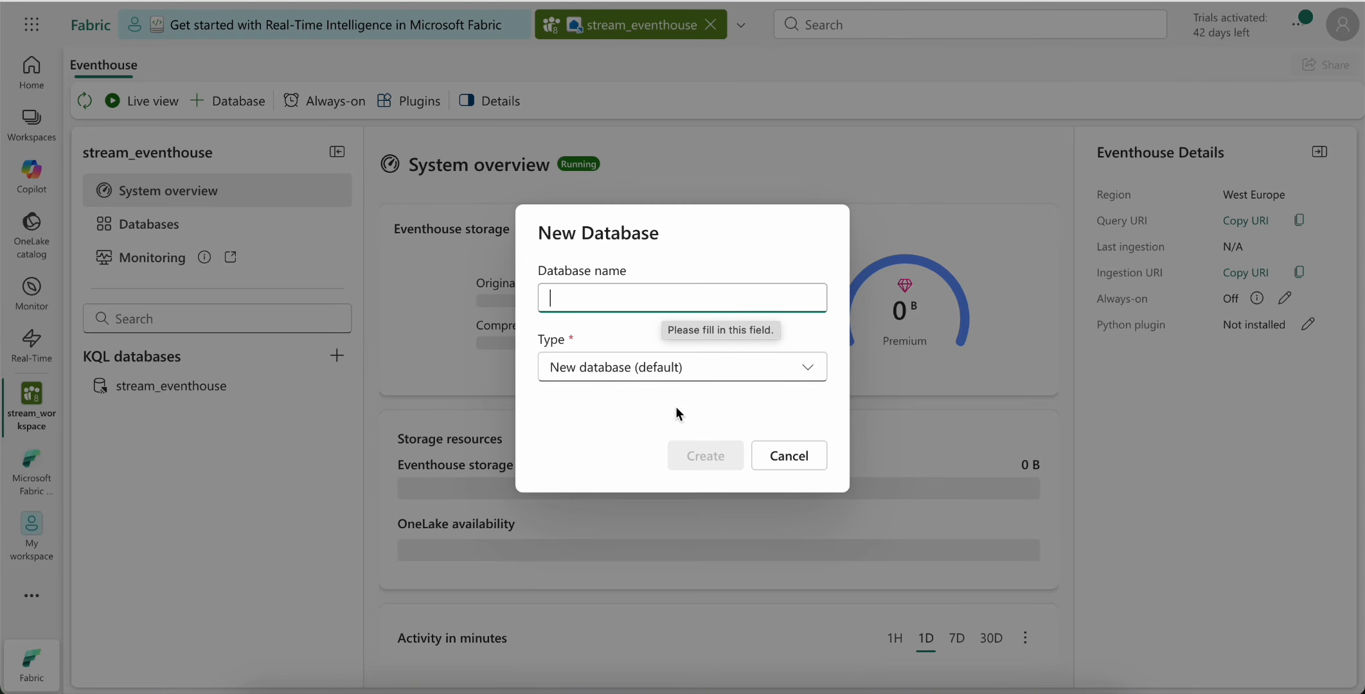
click(778, 455)
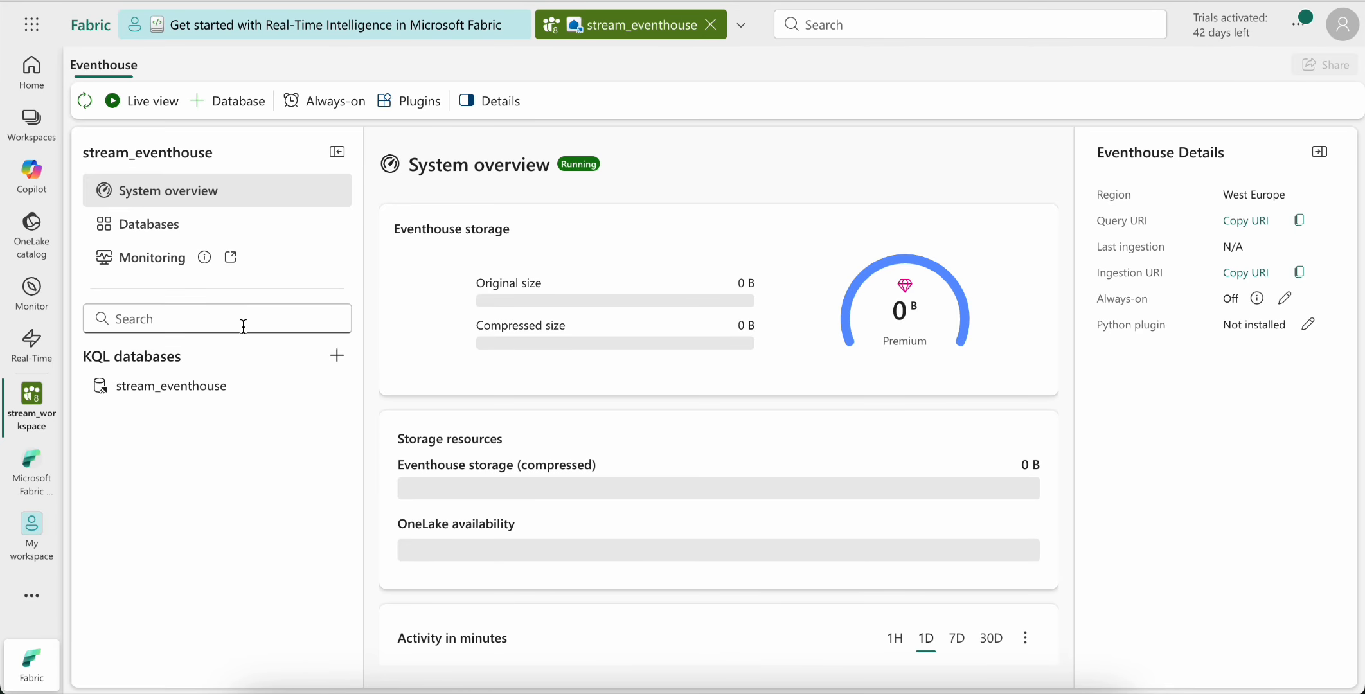
click(227, 386)
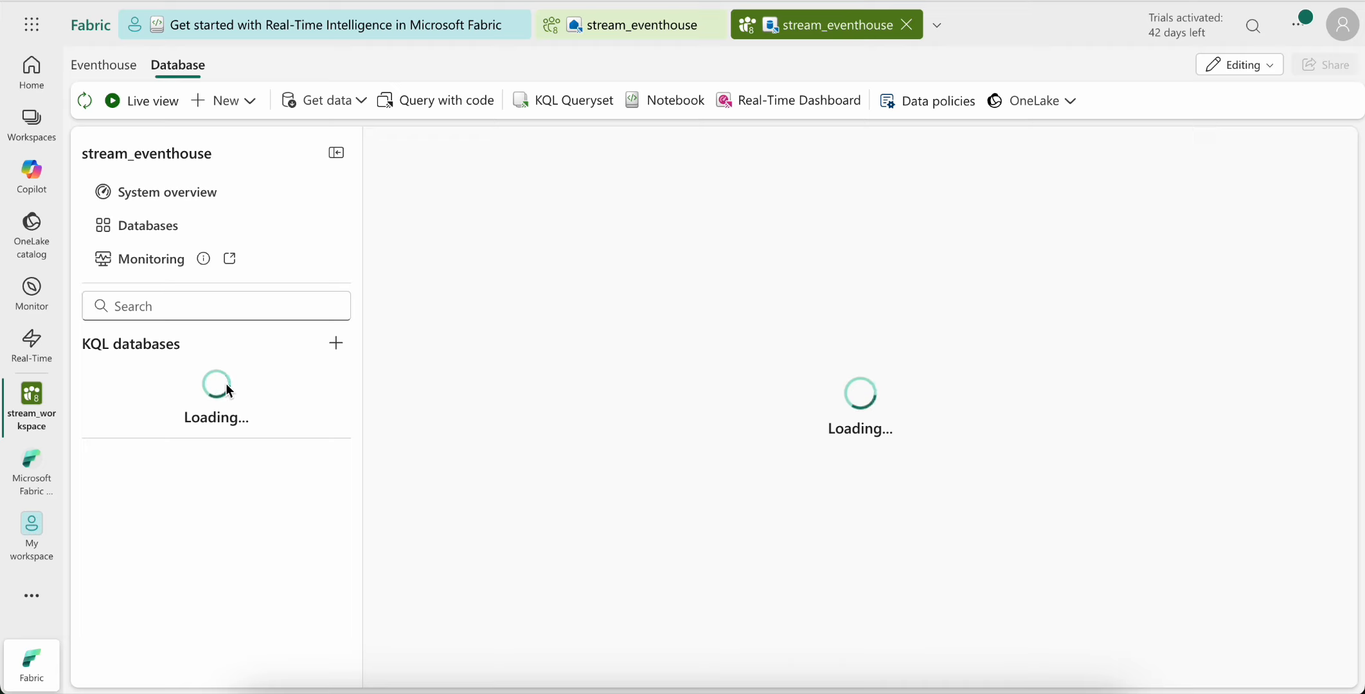
click(231, 407)
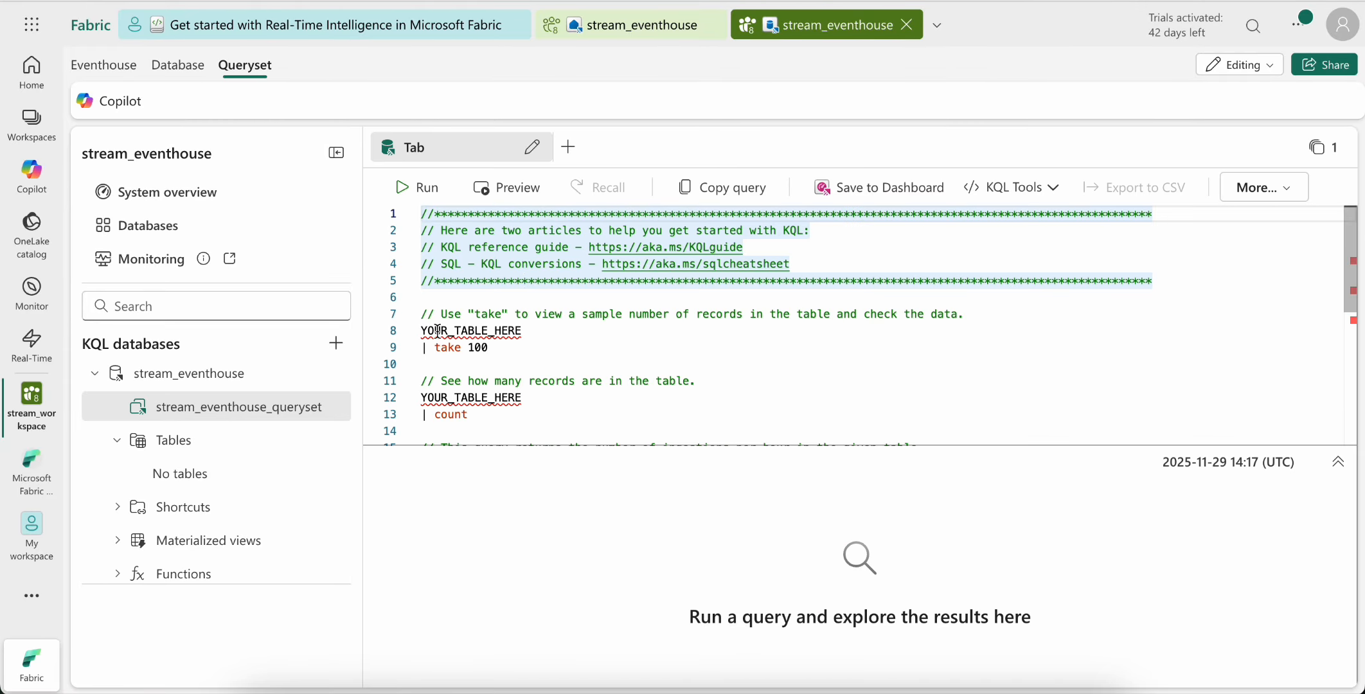
Examine the sample take query and the database's tables, shortcuts, materialized views, functions and data streams.
click(419, 345)
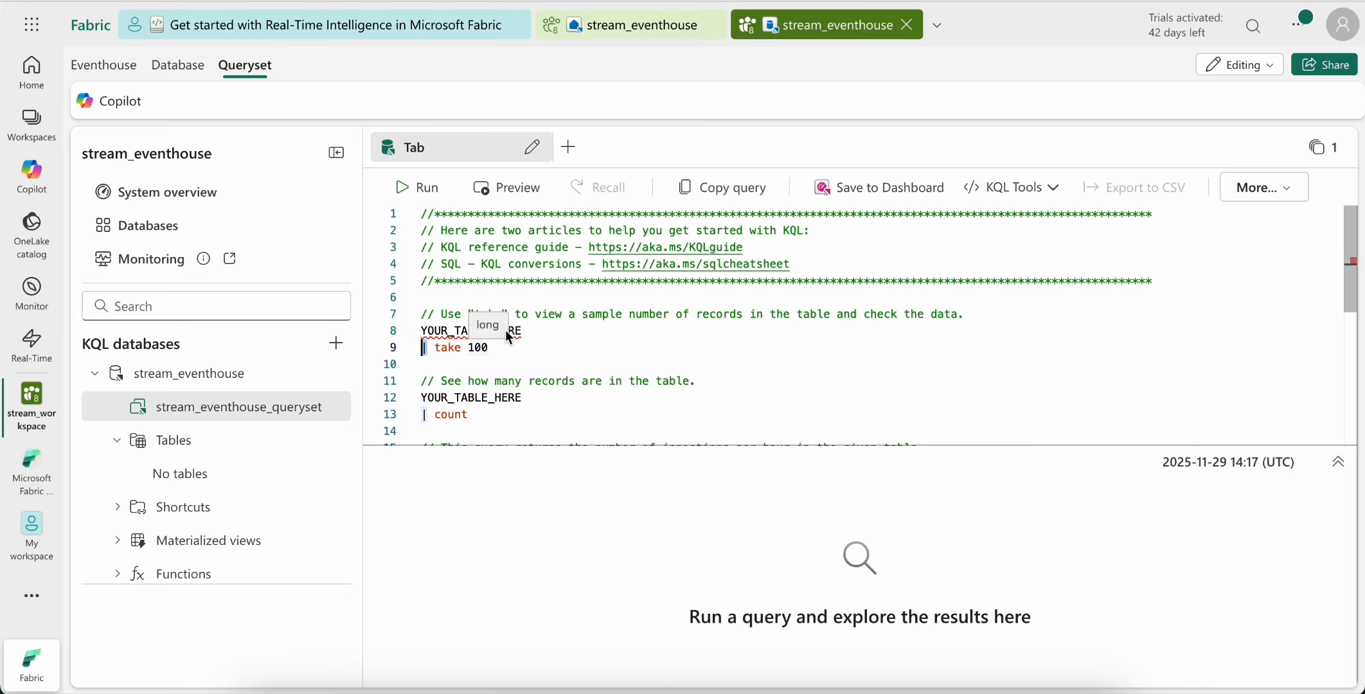
mouse_move(437, 337)
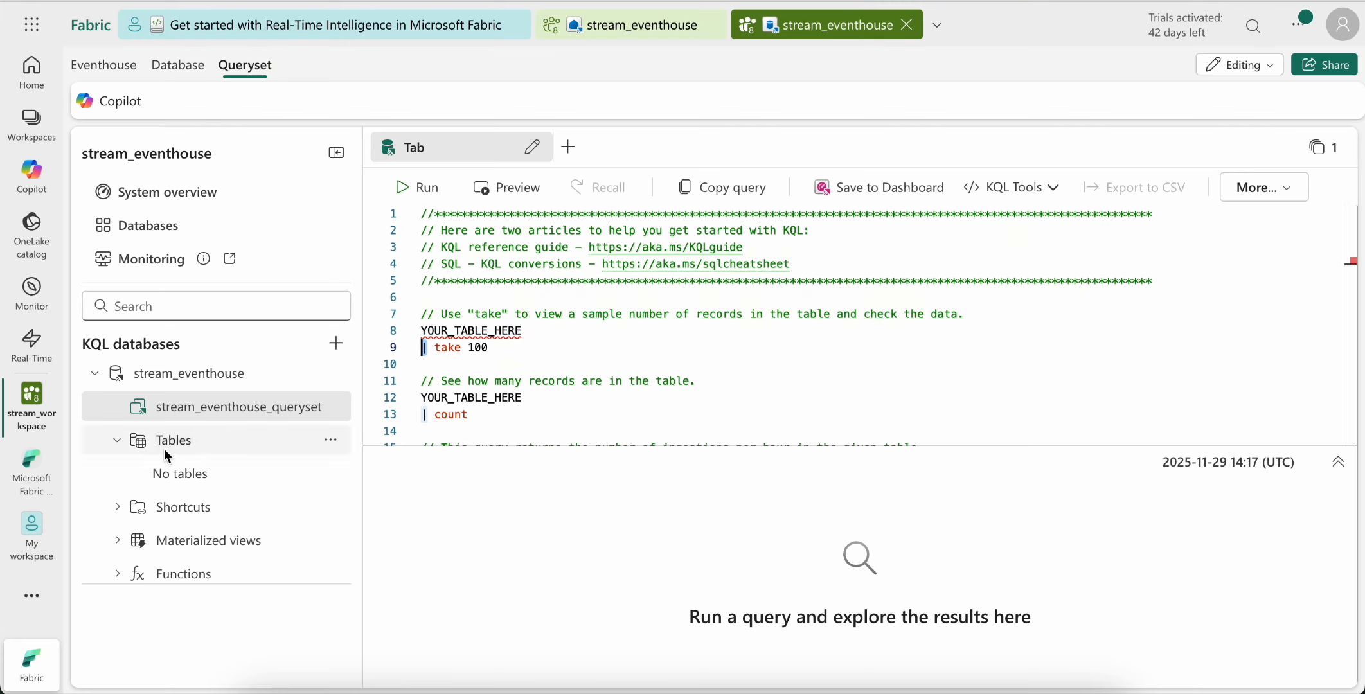
scroll(168, 474, down, 1)
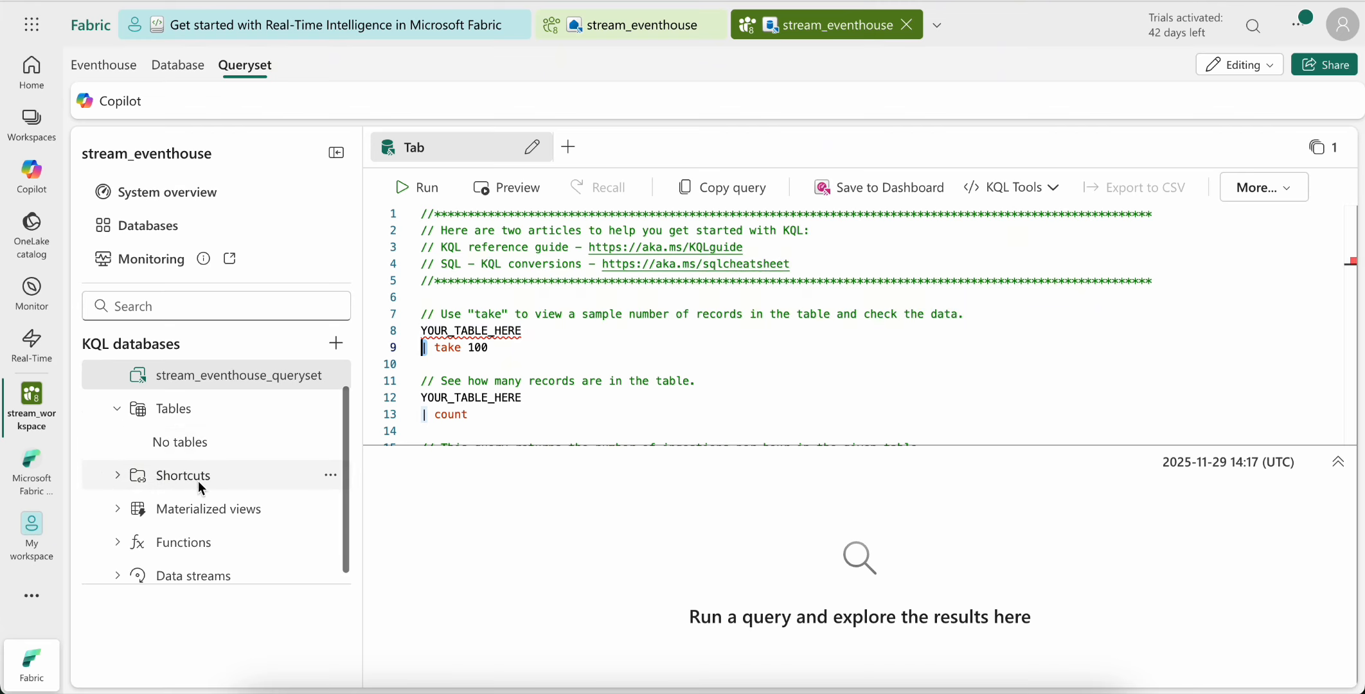
scroll(206, 481, down, 1)
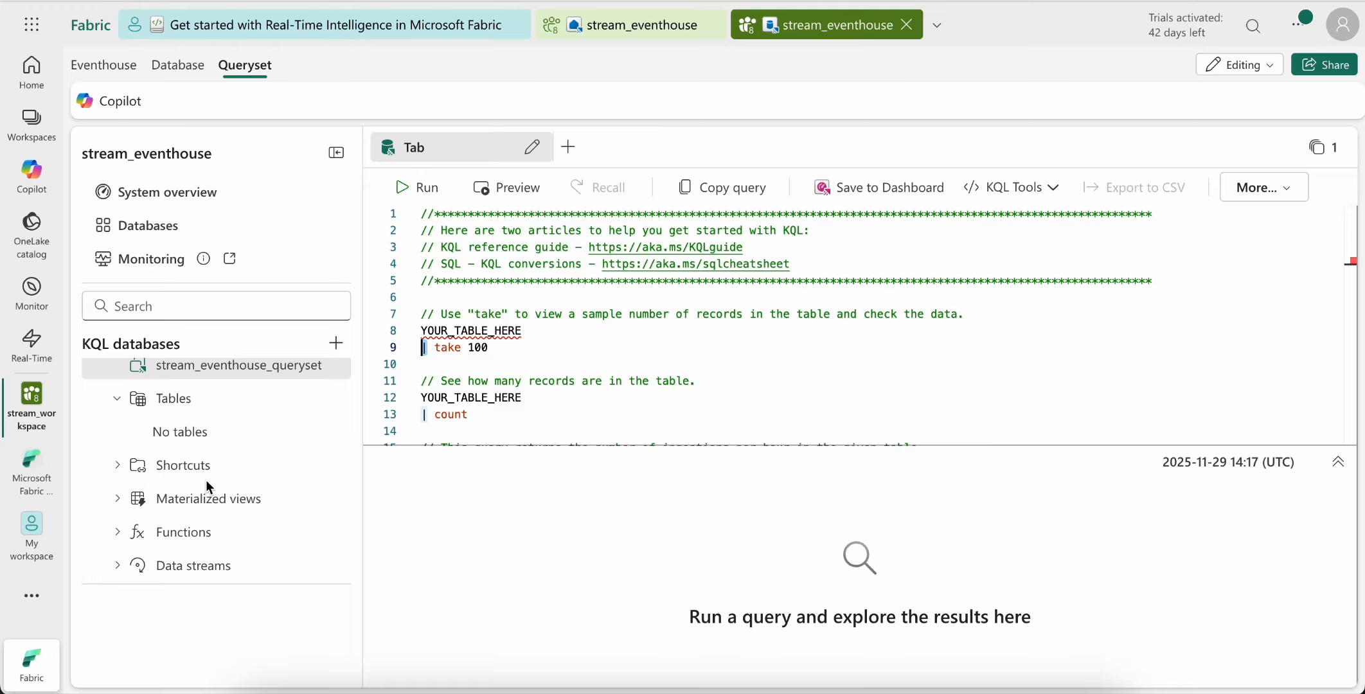
scroll(188, 476, up, 2)
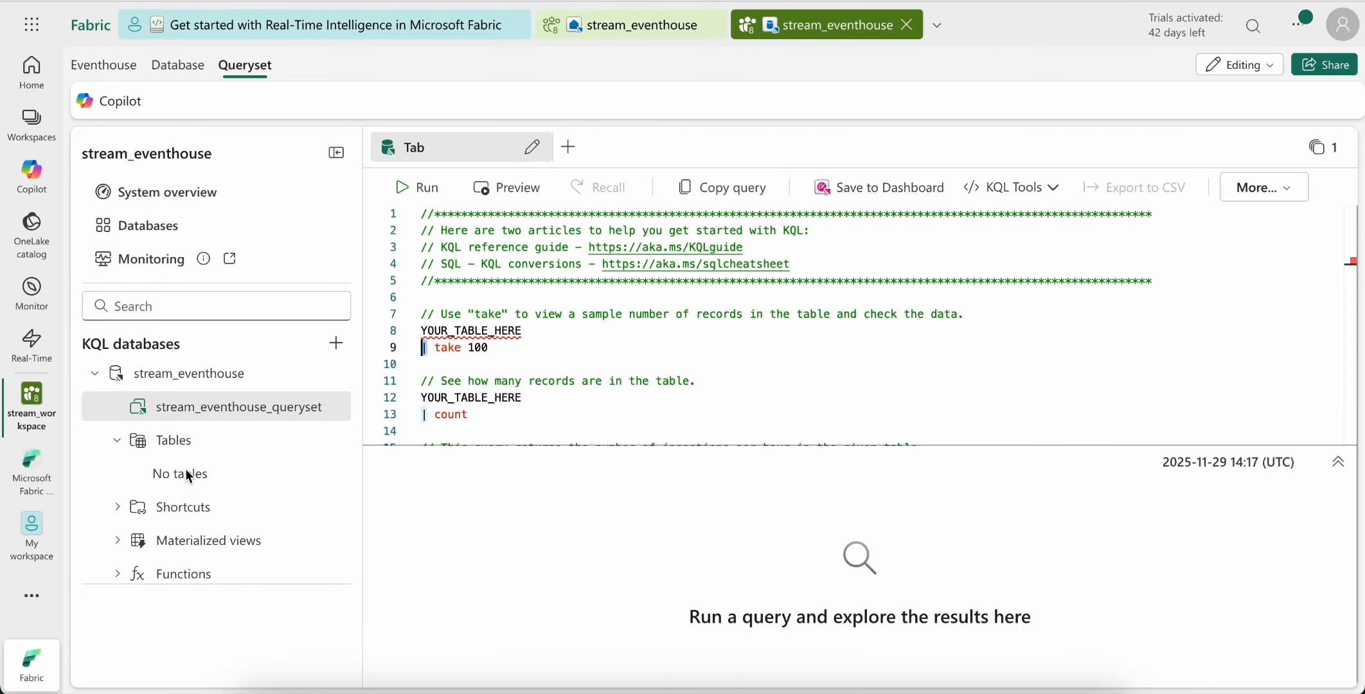
From the stream_eventhouse database, get data through a new eventstream and create it with the name stockeventstream.
click(171, 372)
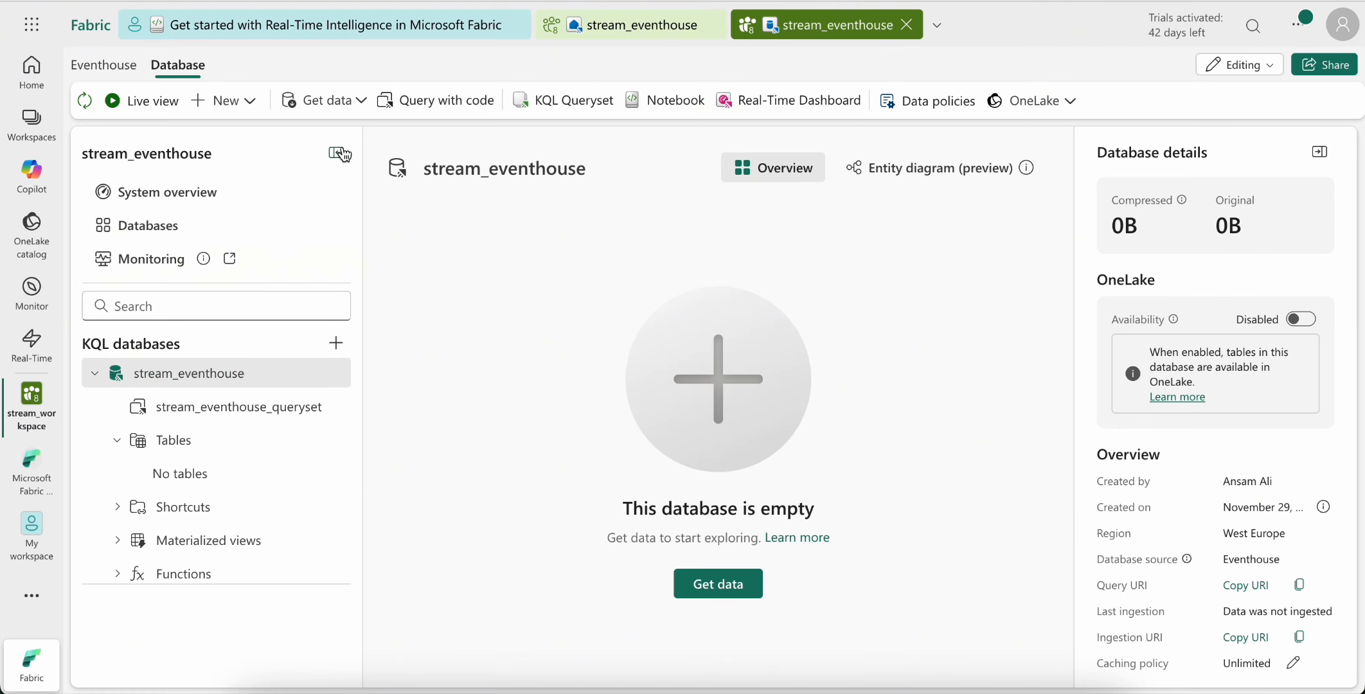
click(361, 102)
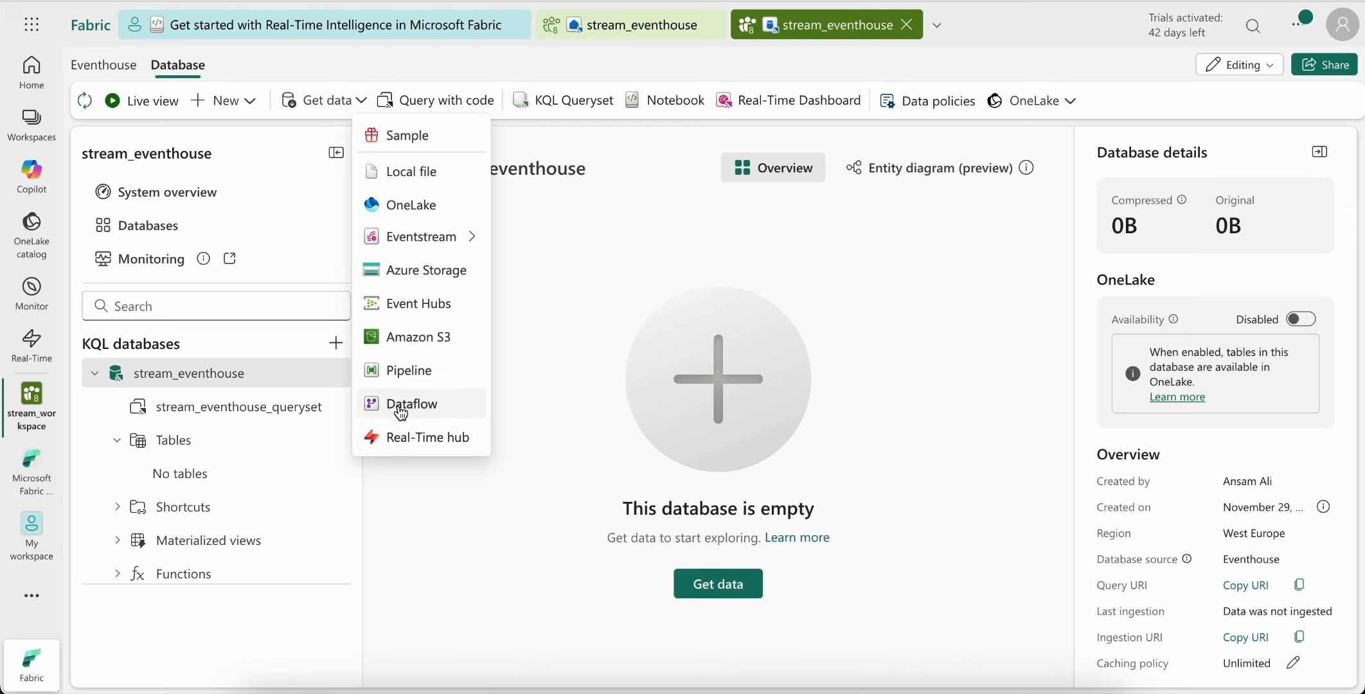
mouse_move(407, 242)
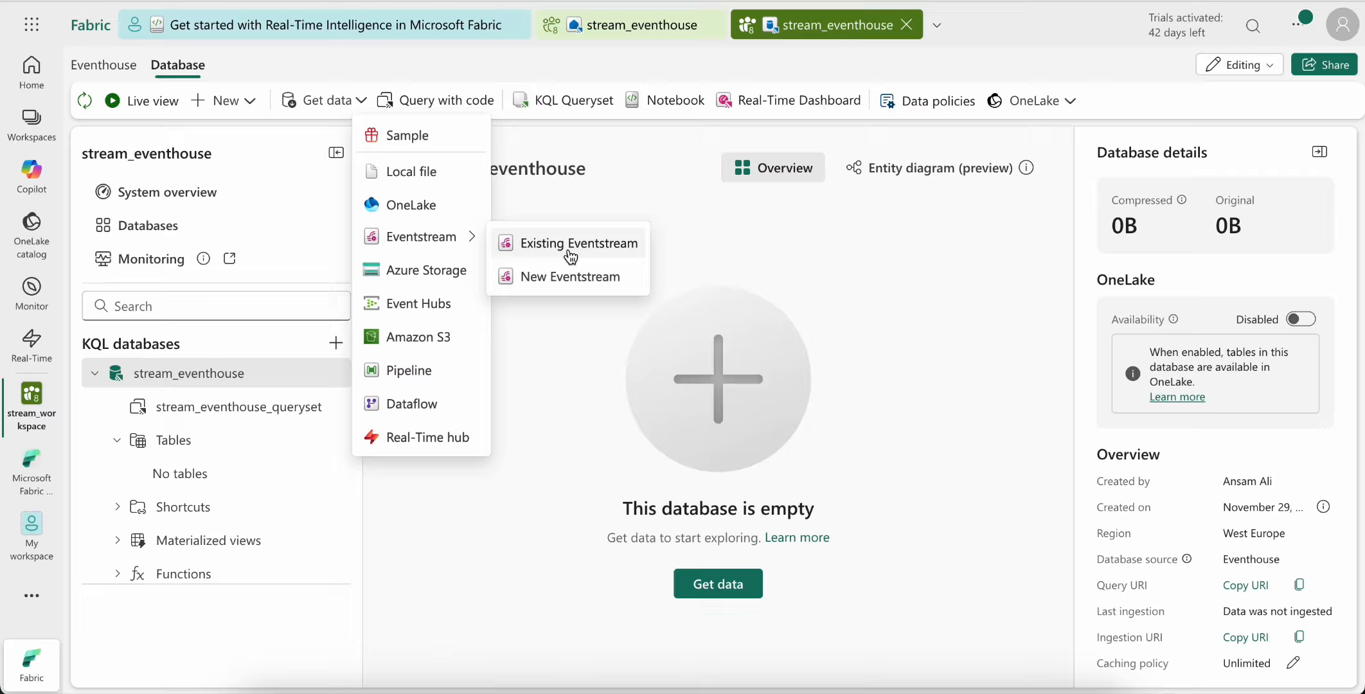
click(572, 291)
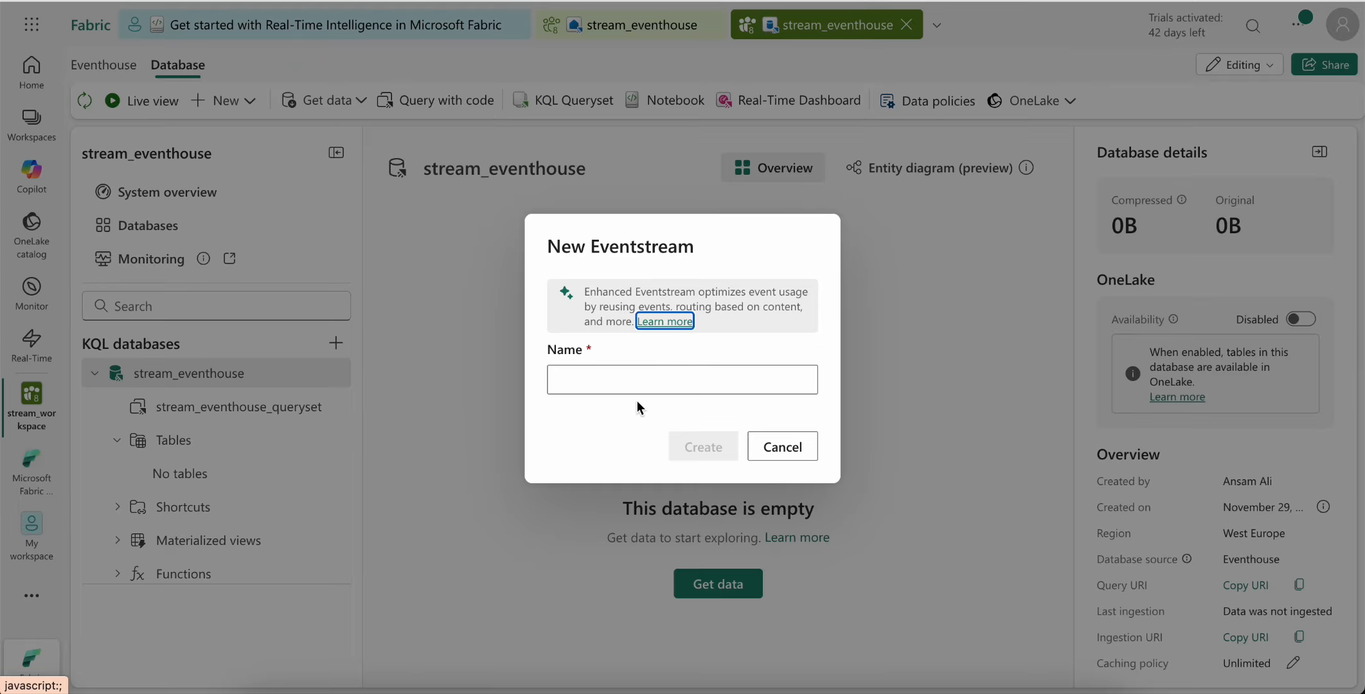
click(633, 379)
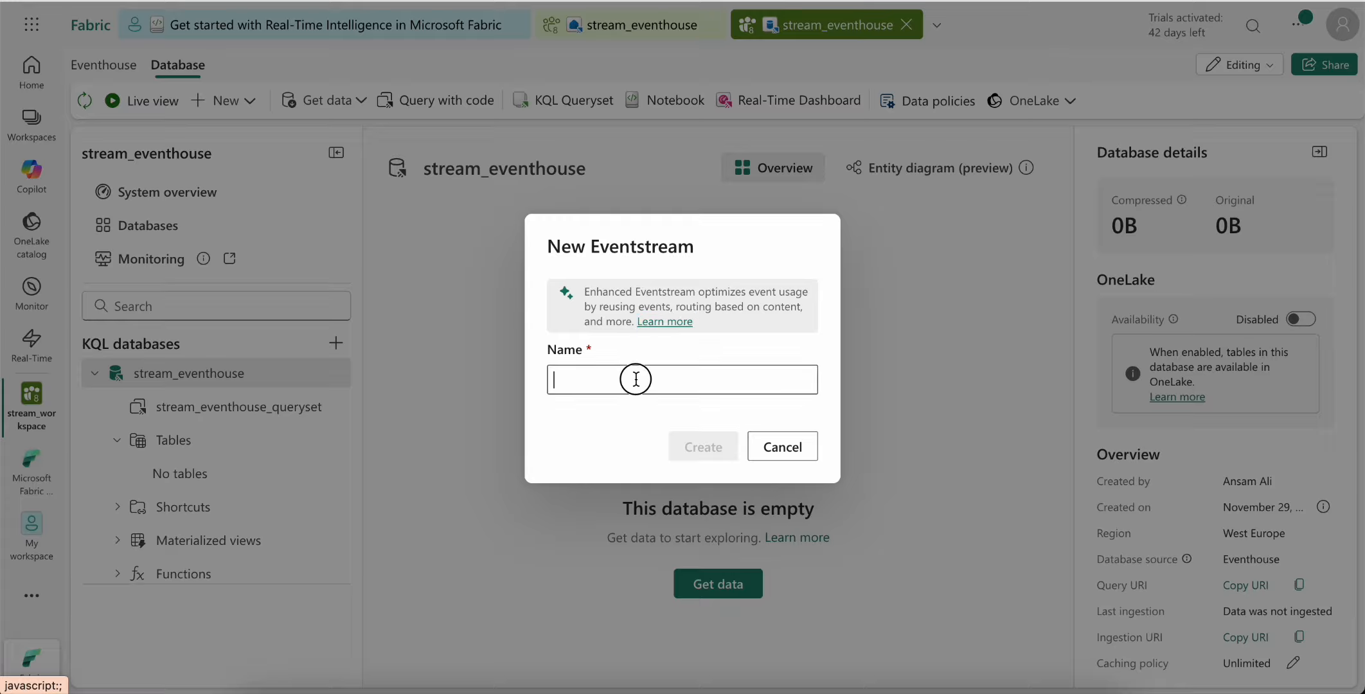
text(stockeventstream)
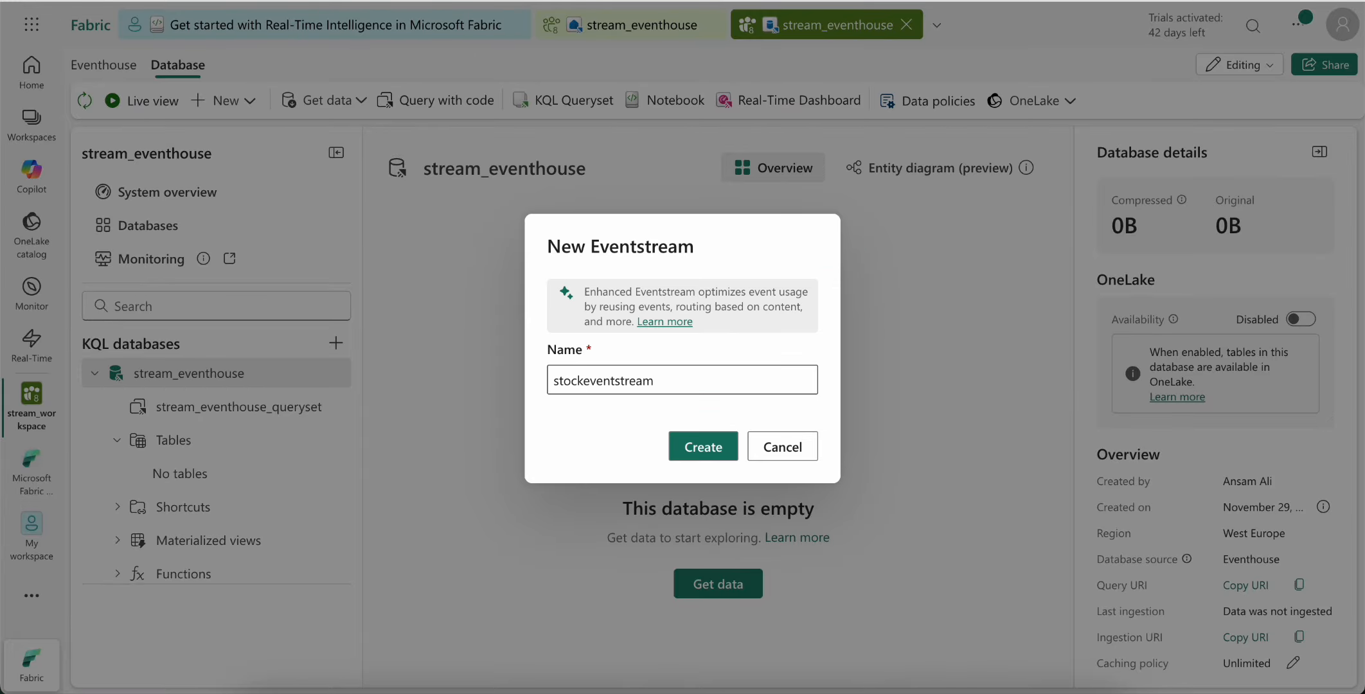
click(705, 448)
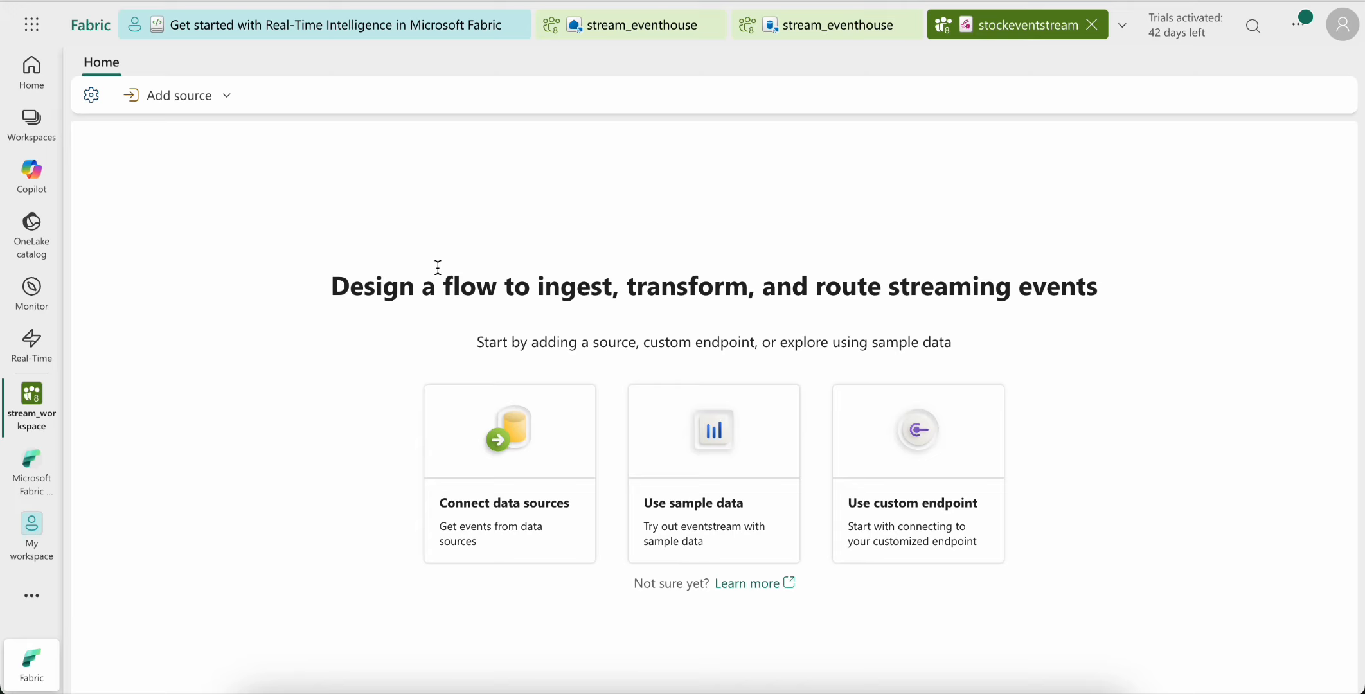
Start connecting a data source to the eventstream and look through the new sources filtered by Database CDC.
click(182, 101)
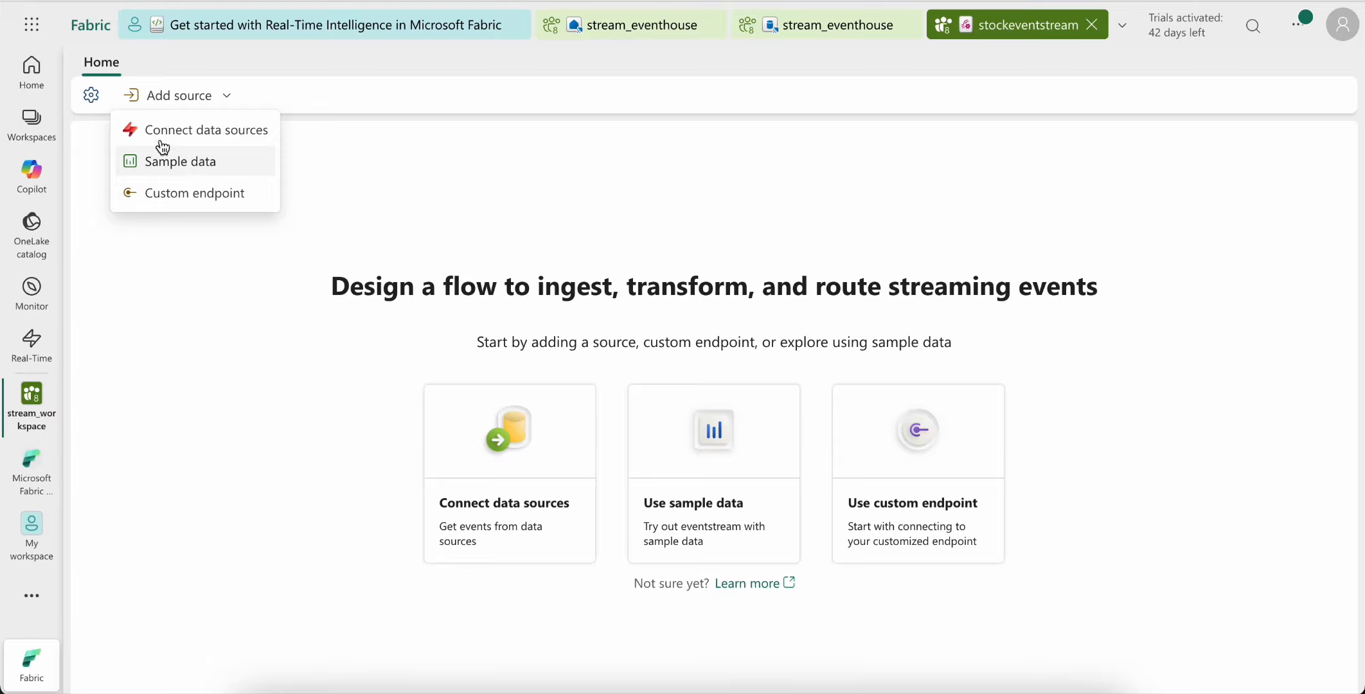
click(243, 133)
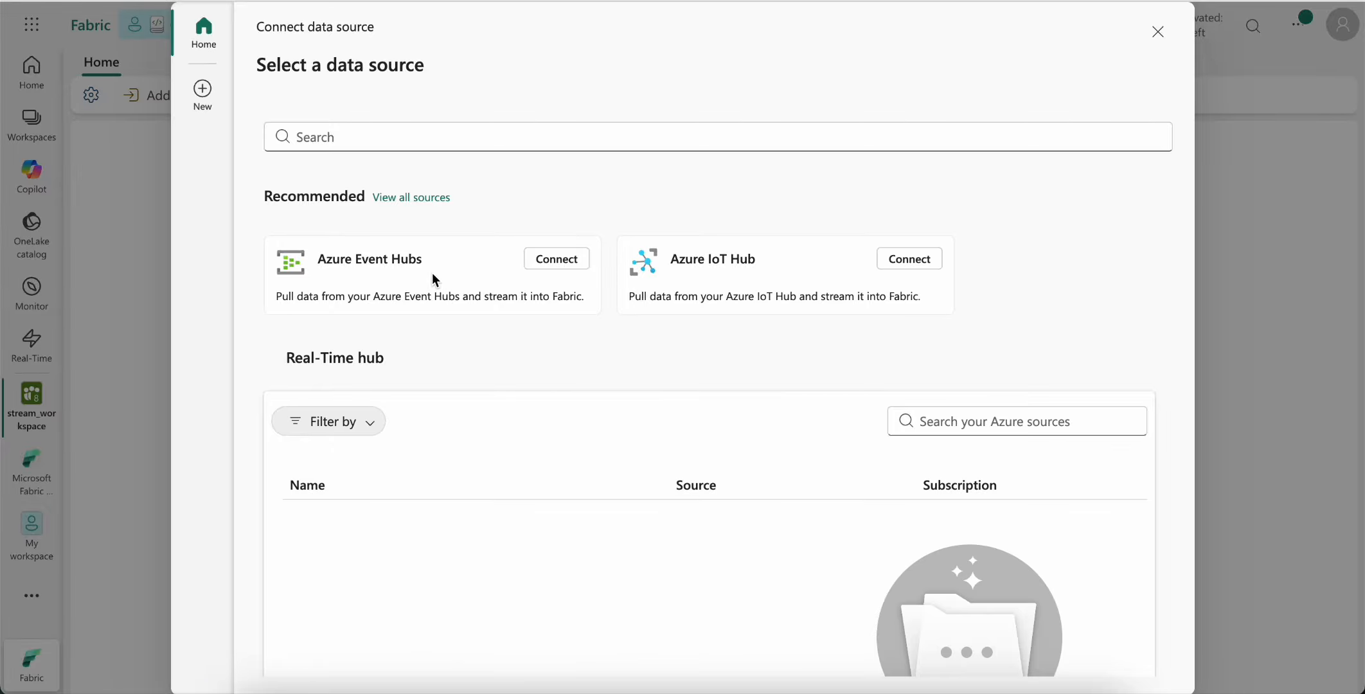
scroll(432, 274, down, 3)
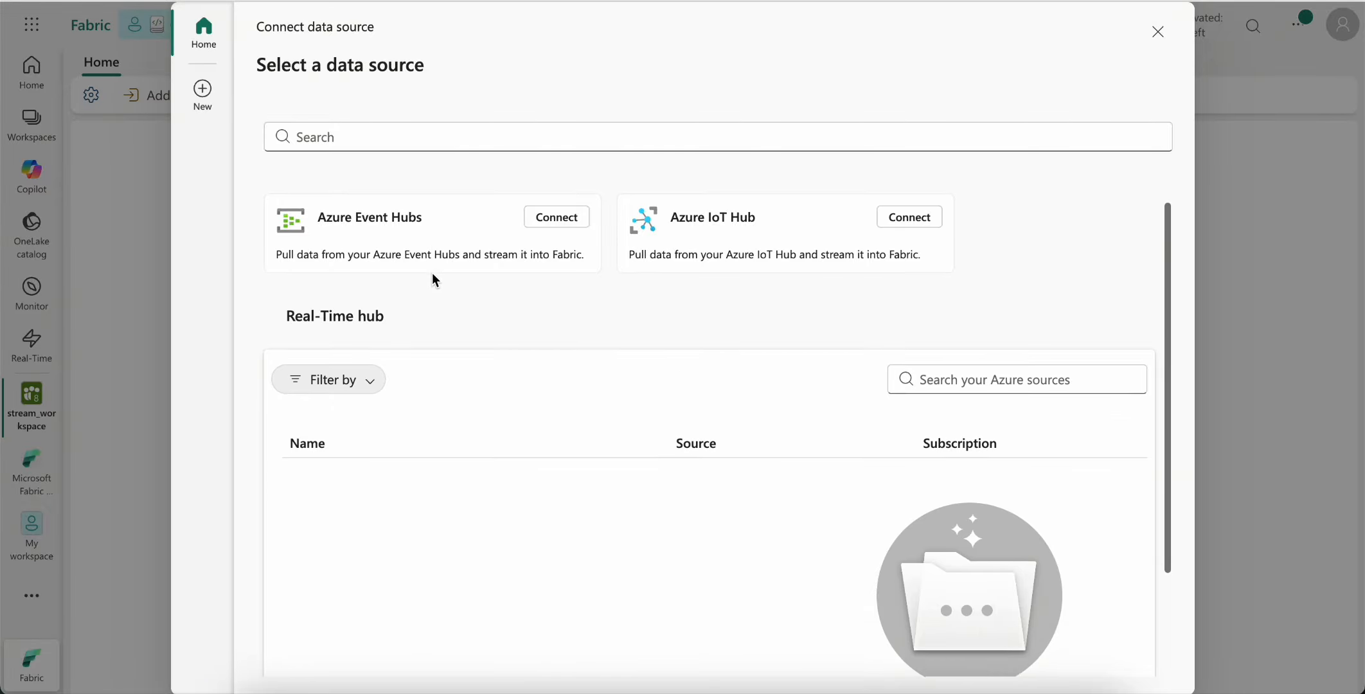
scroll(431, 274, up, 3)
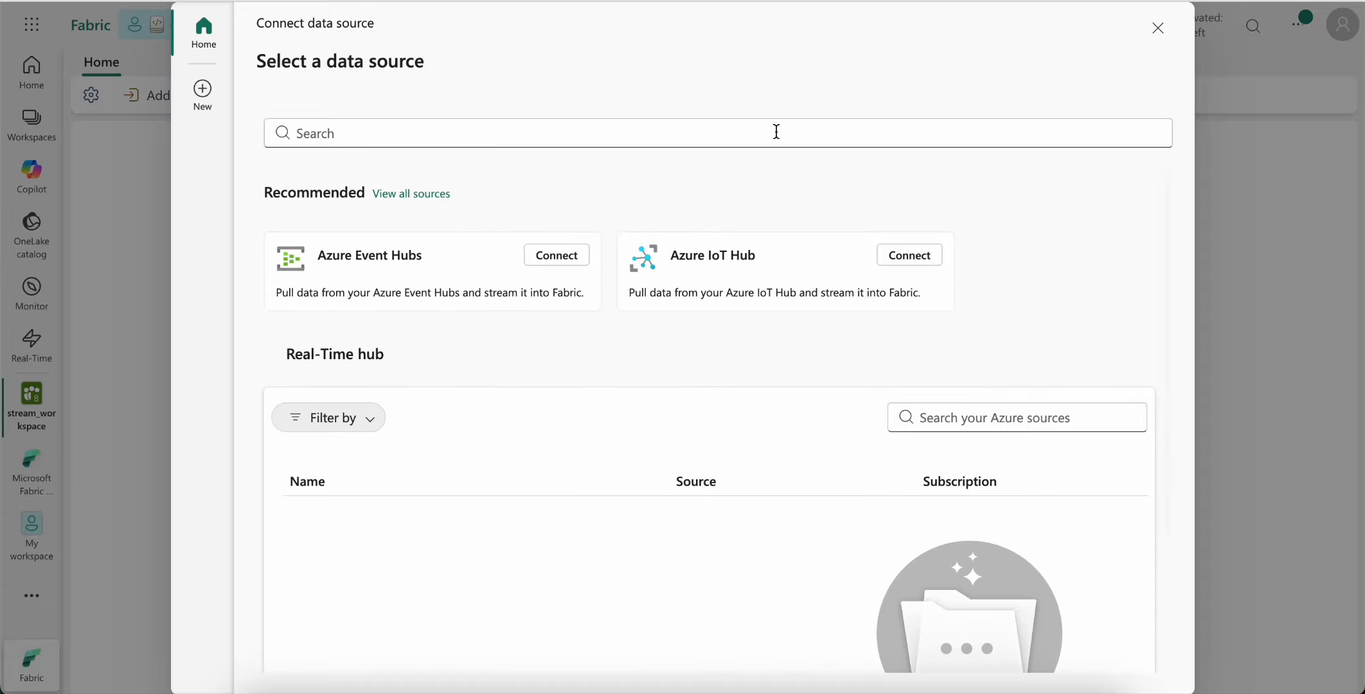
click(203, 89)
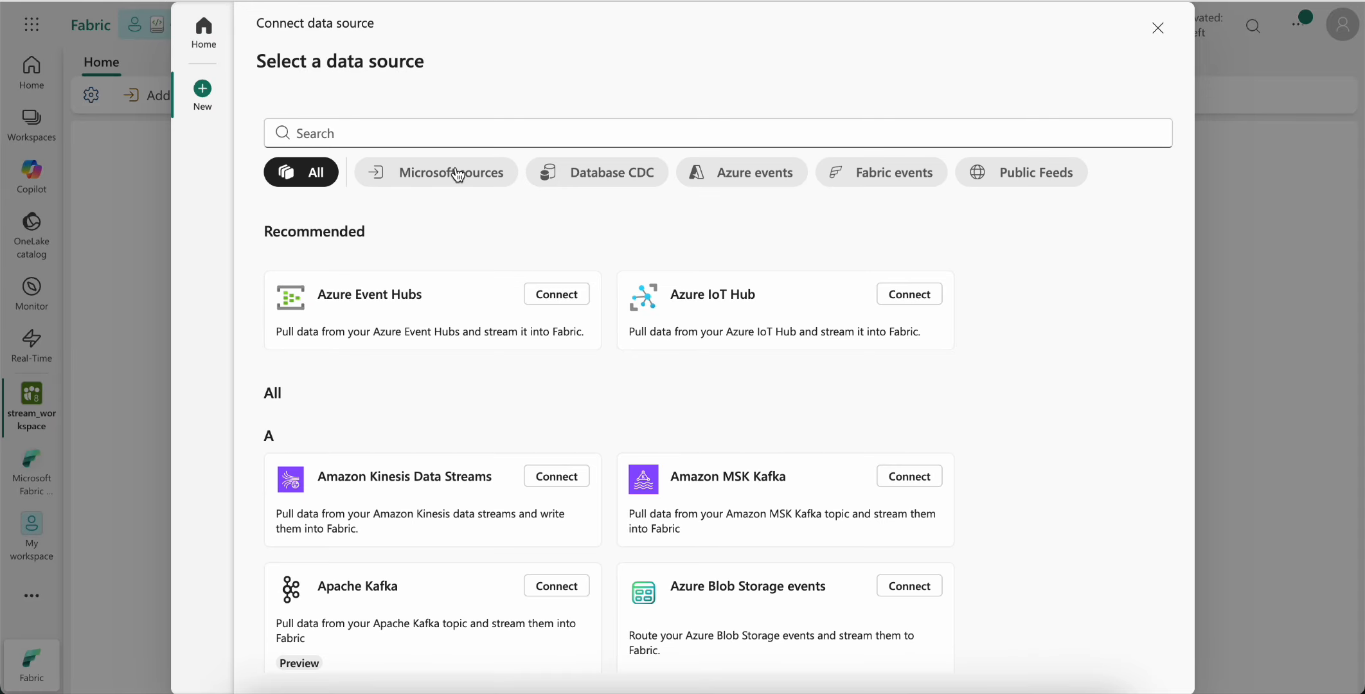
click(580, 180)
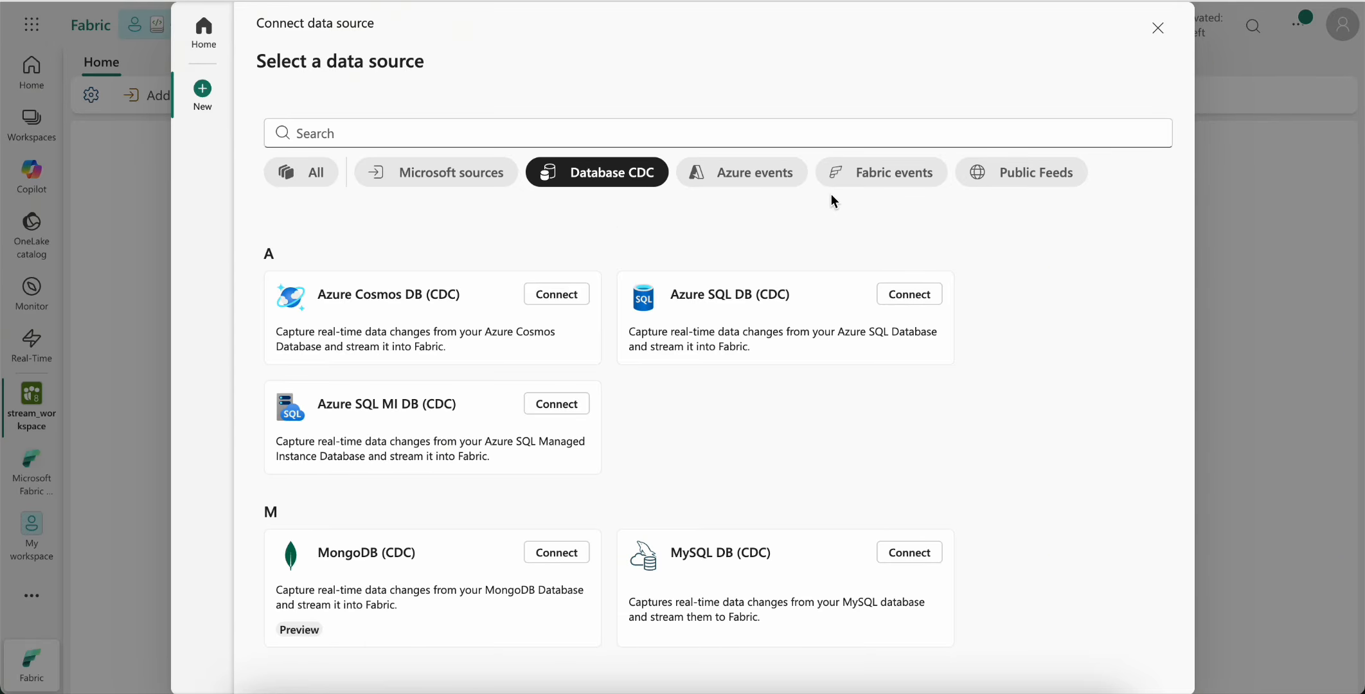
scroll(812, 359, down, 5)
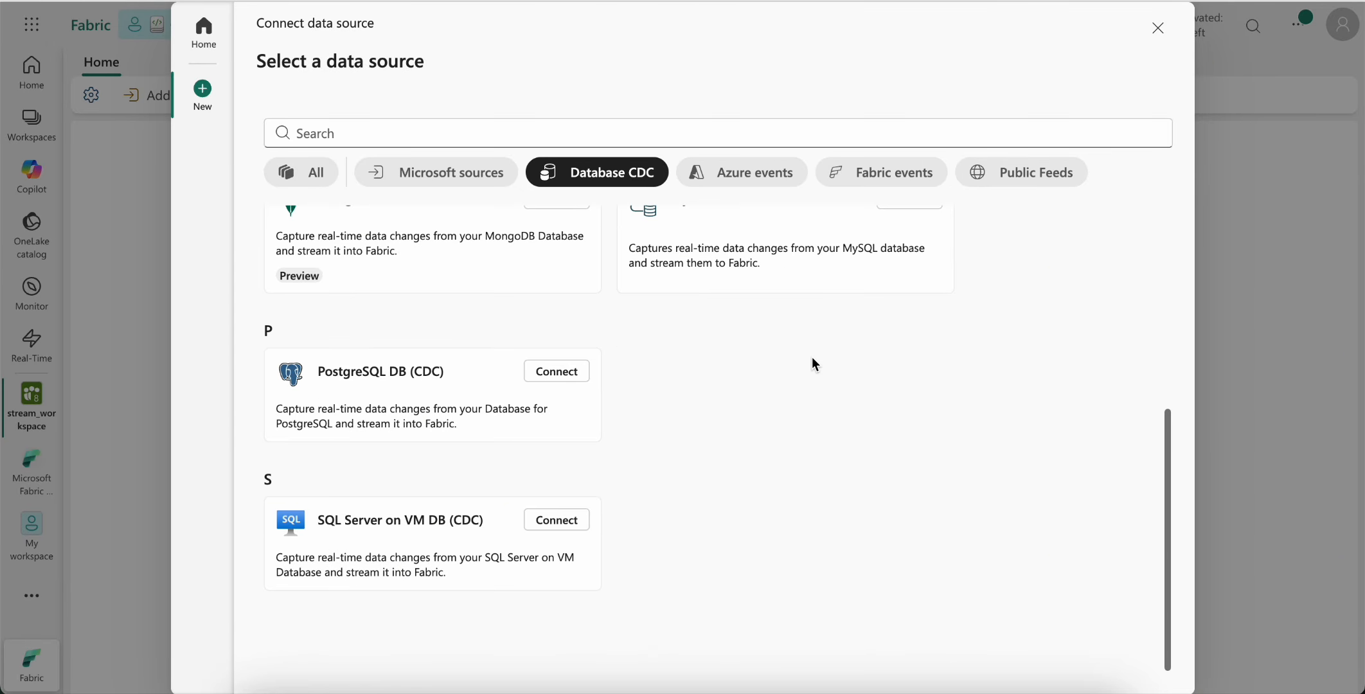
Leave the data source selection, add the Stock Market (high data-rate) sample data as the eventstream's source, and examine its data preview.
click(1156, 32)
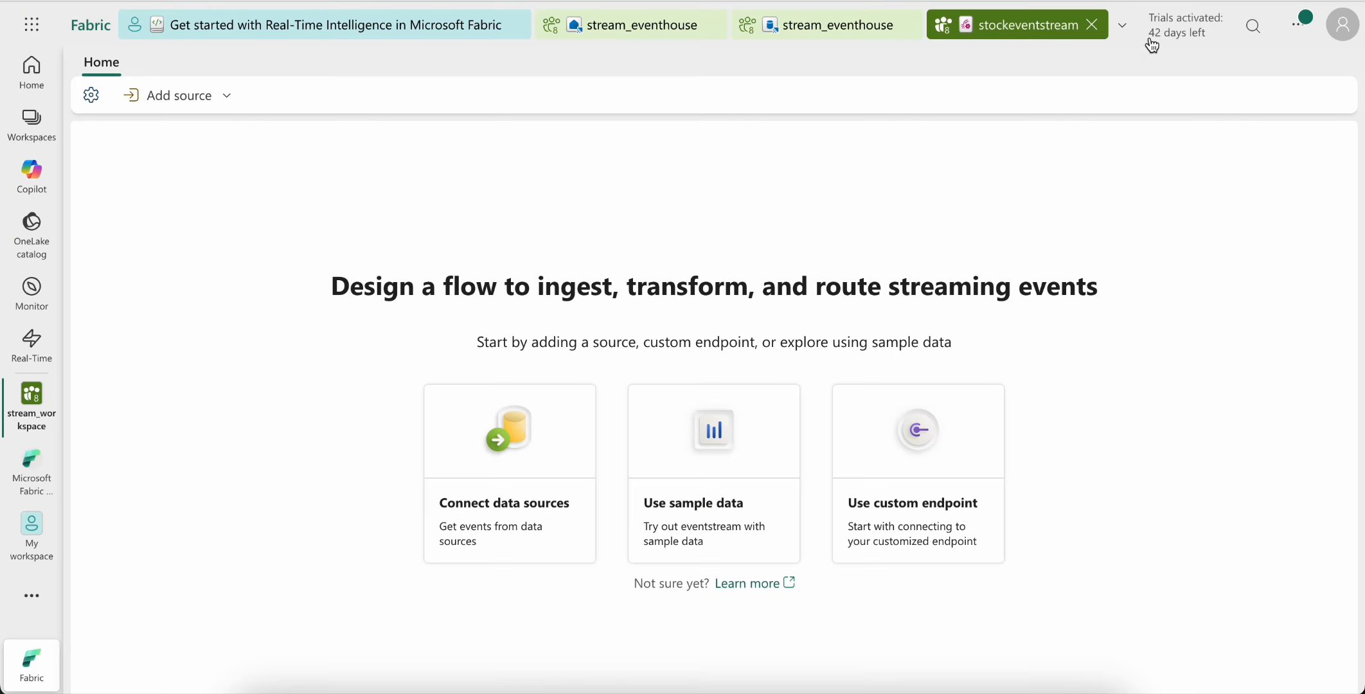
click(714, 475)
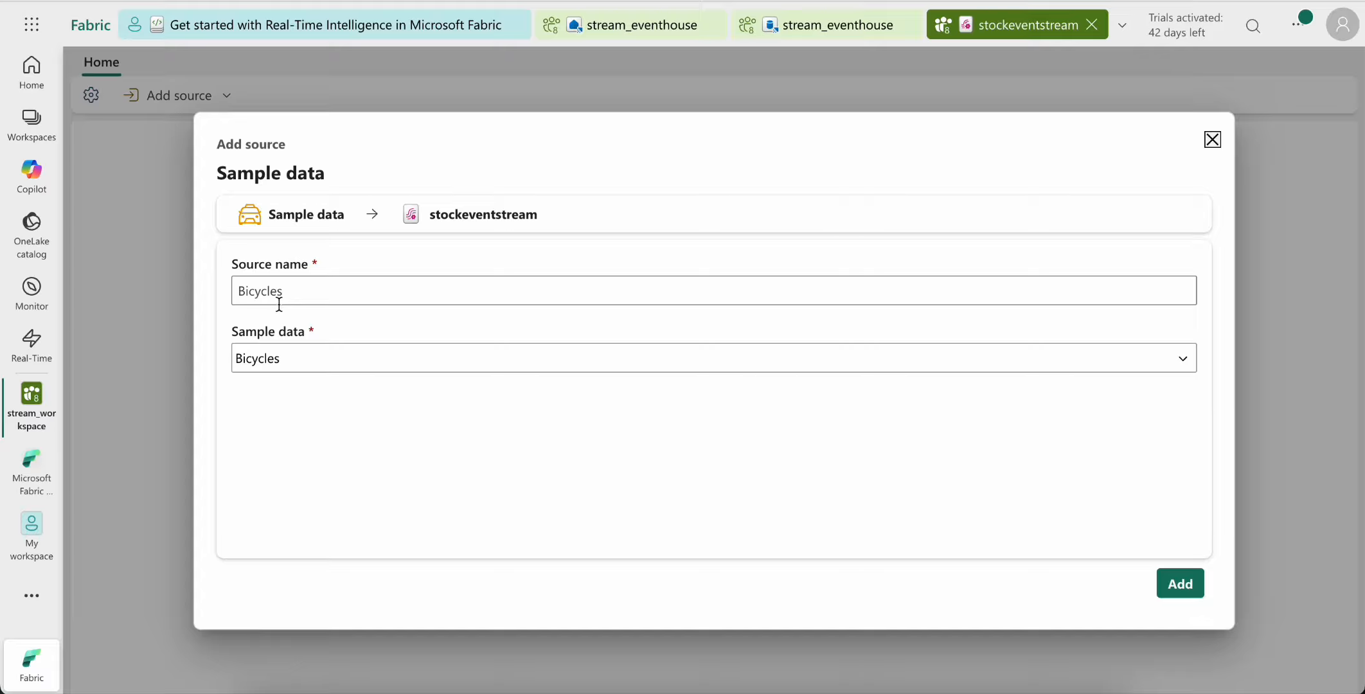
click(273, 361)
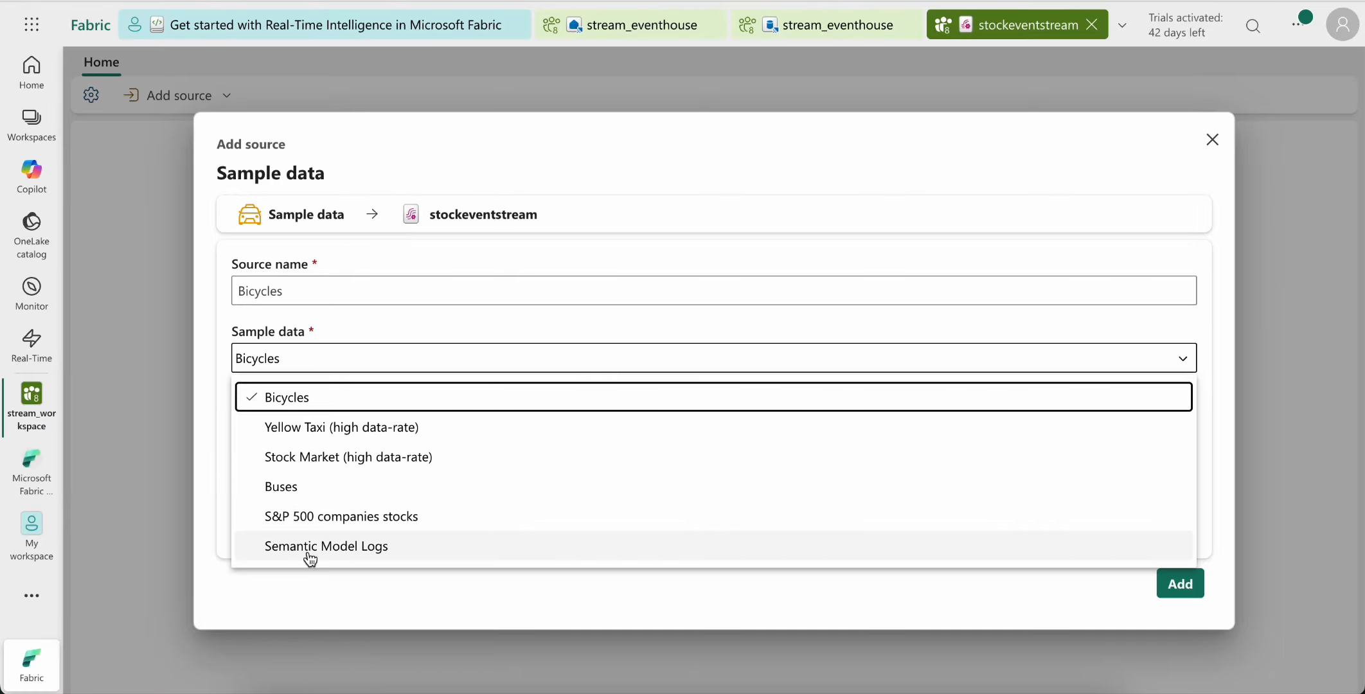
click(302, 459)
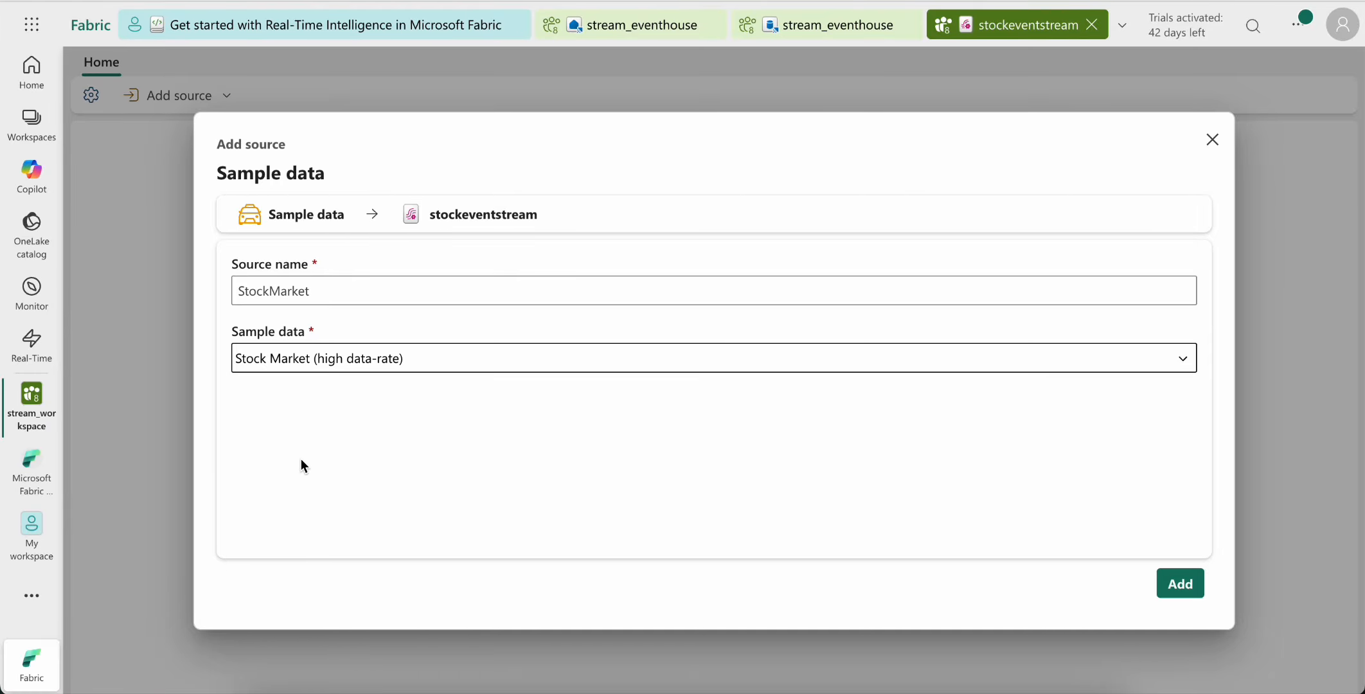
click(1185, 583)
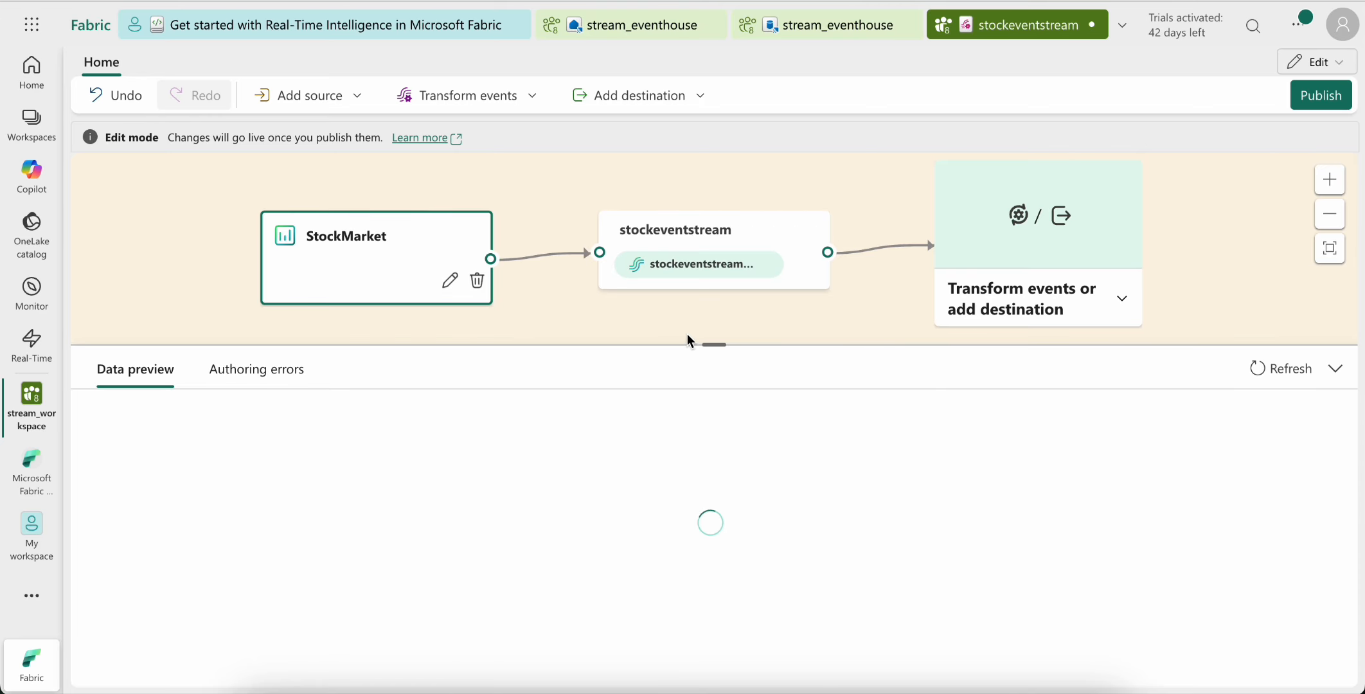
drag(715, 345, 734, 448)
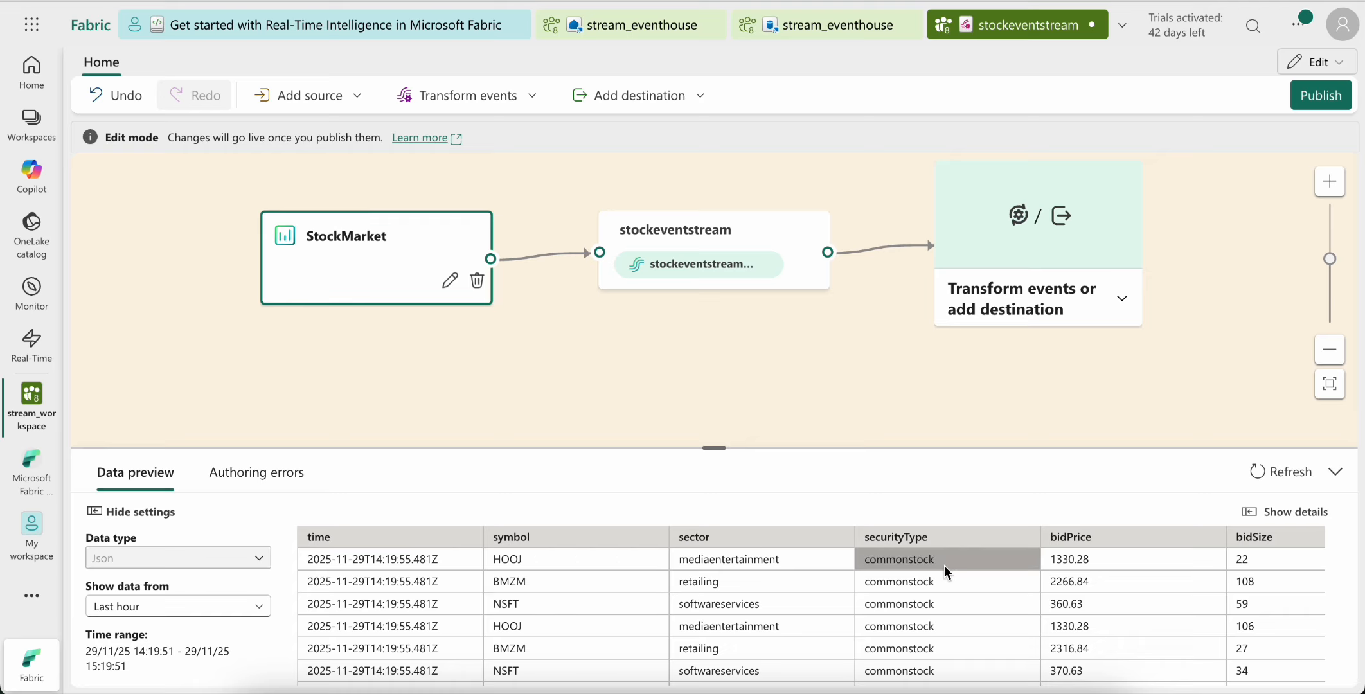
scroll(944, 565, right, 5)
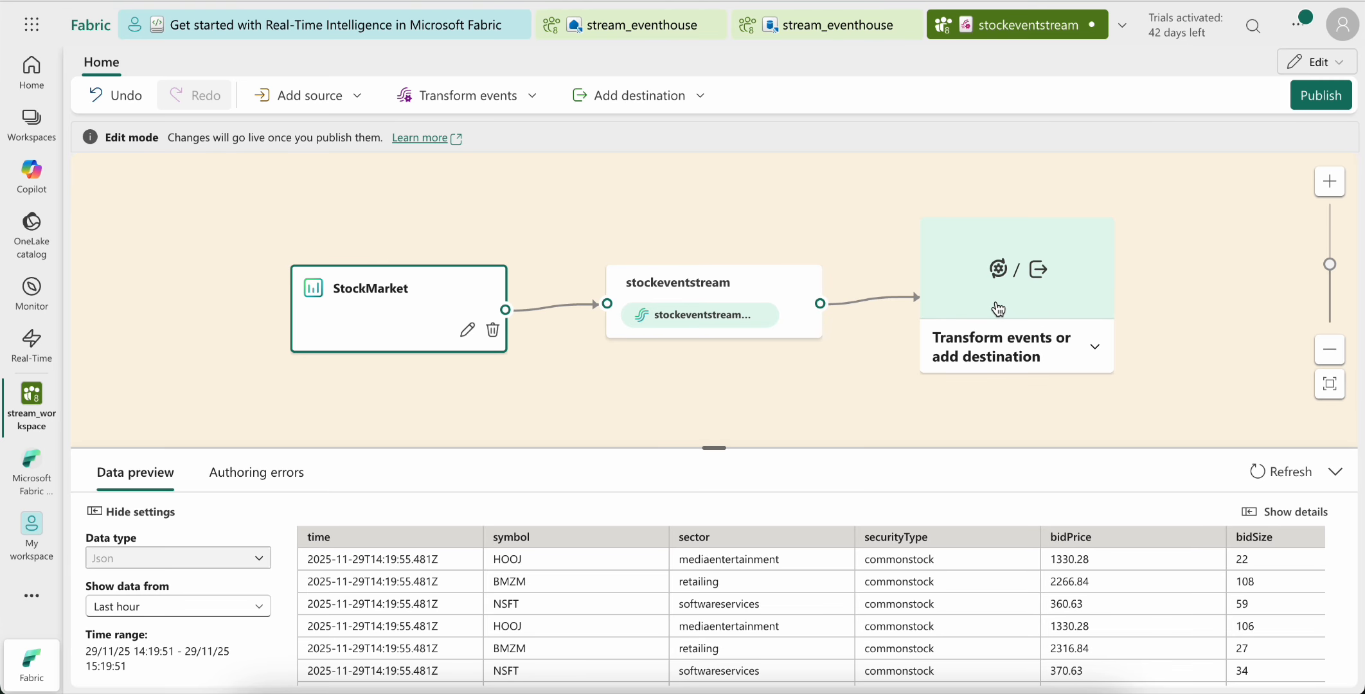
Review the available transformations and destinations following stockeventstream, and add an Eventhouse destination.
click(1096, 348)
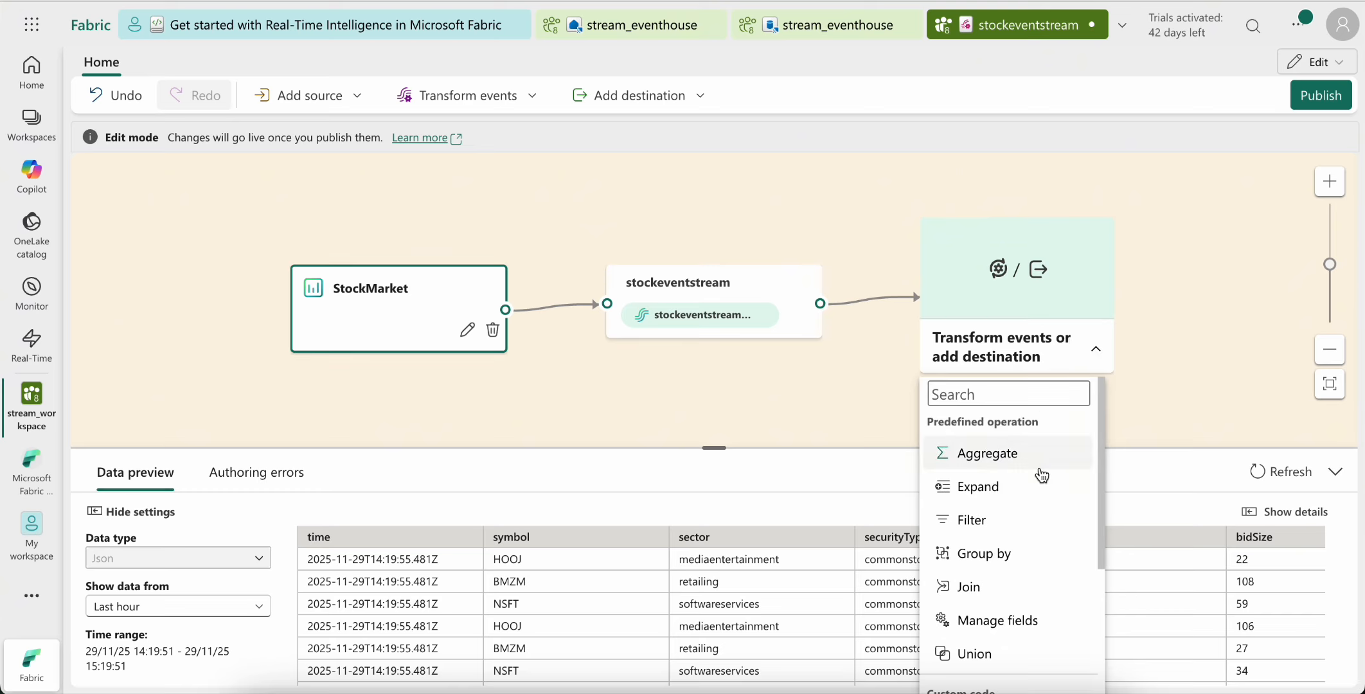
scroll(1042, 476, down, 1)
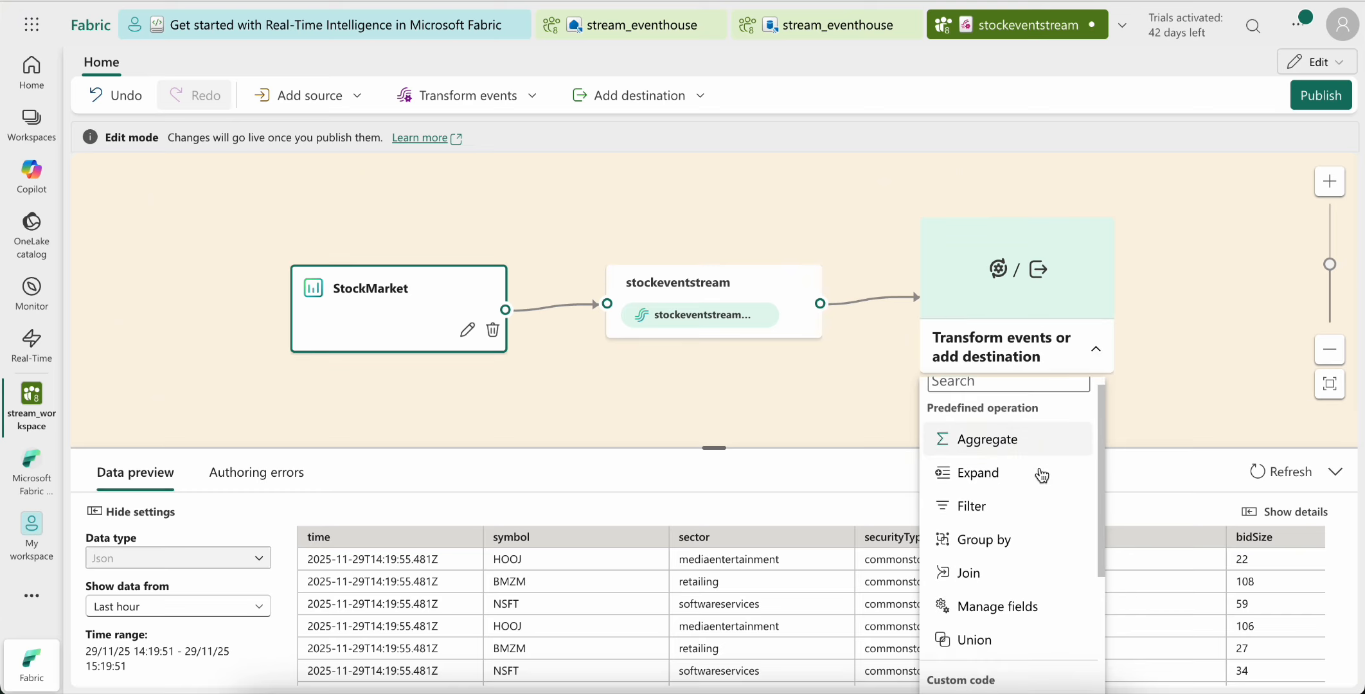
scroll(1041, 476, down, 3)
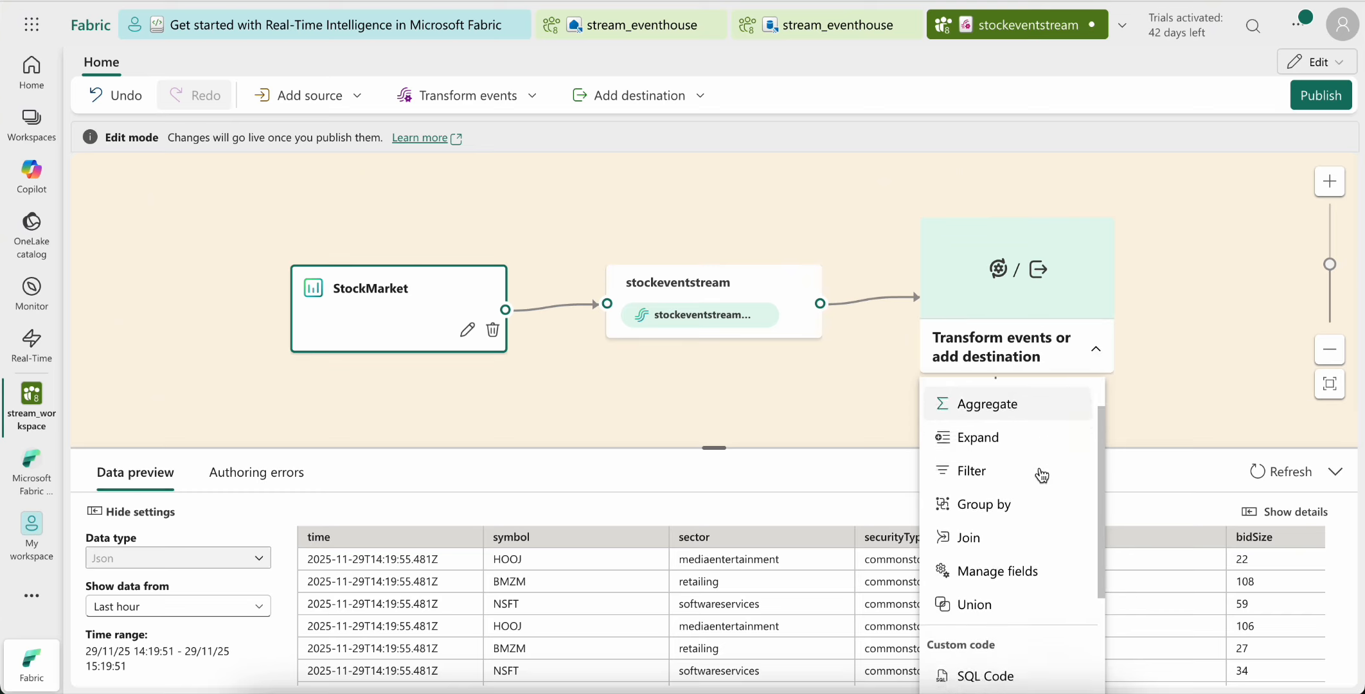
scroll(1042, 476, down, 5)
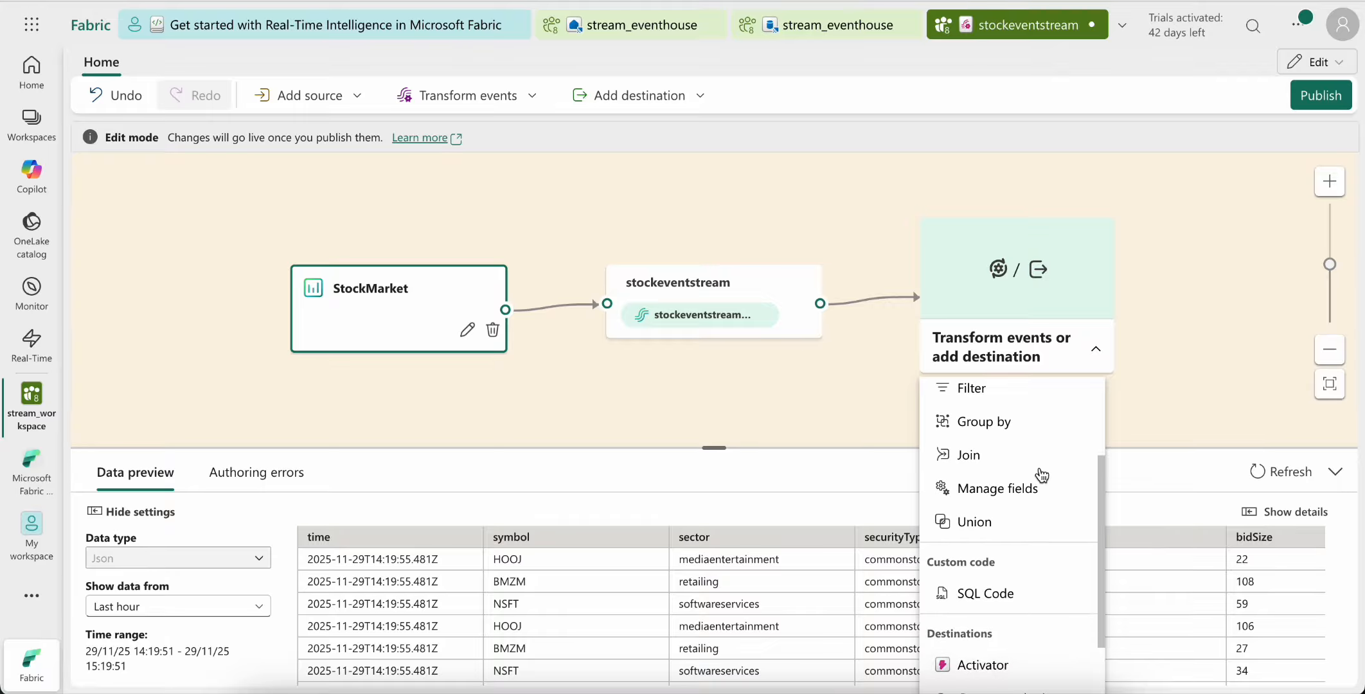
scroll(1042, 475, down, 3)
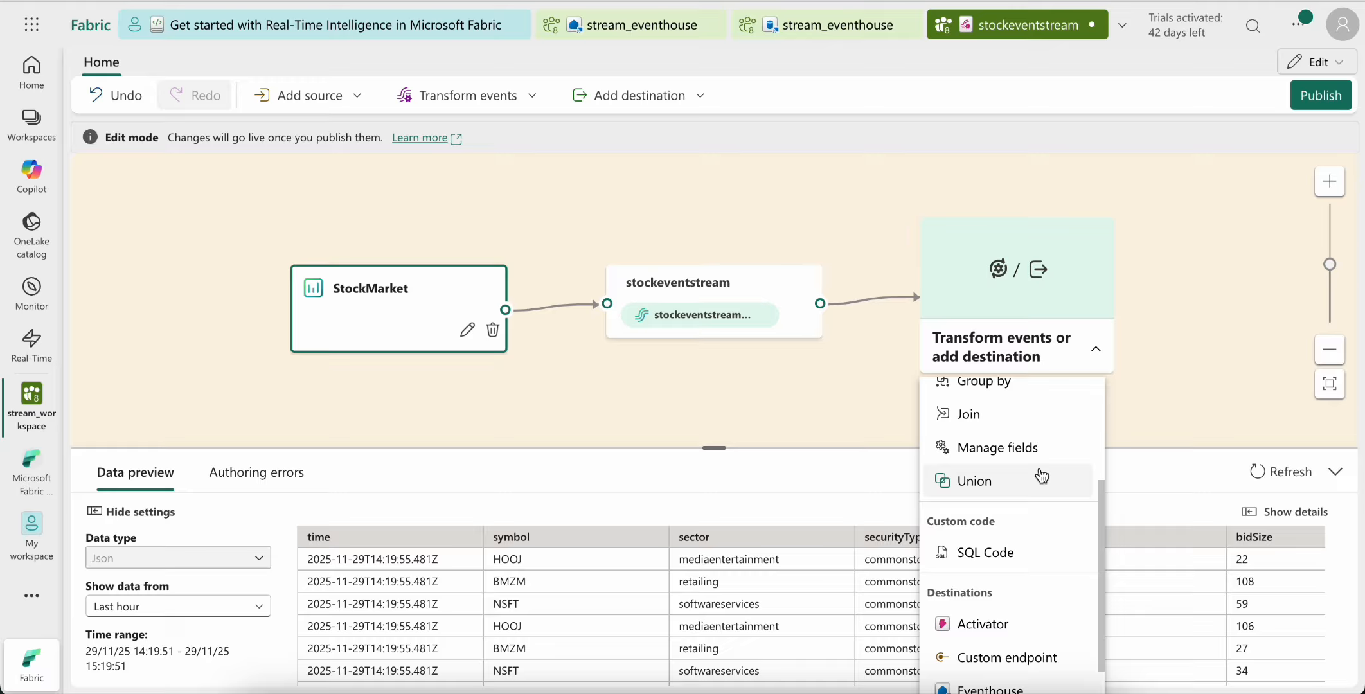
scroll(1042, 470, down, 3)
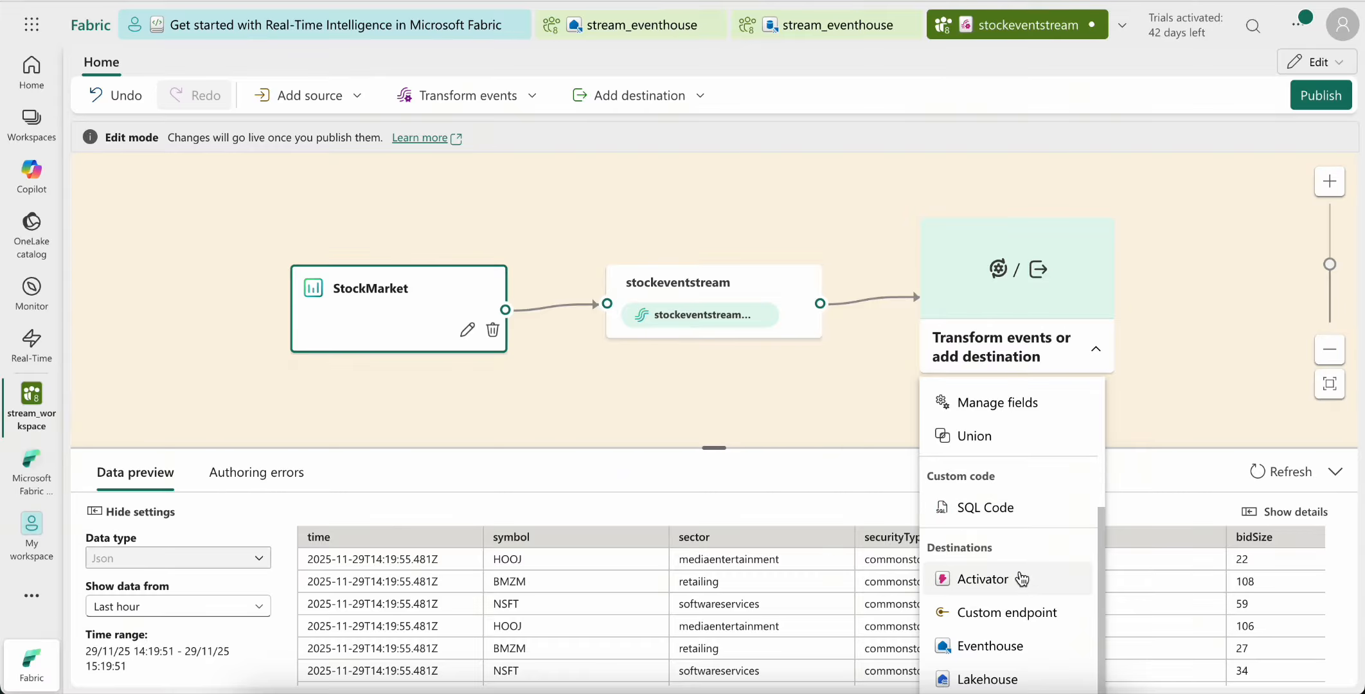
click(990, 647)
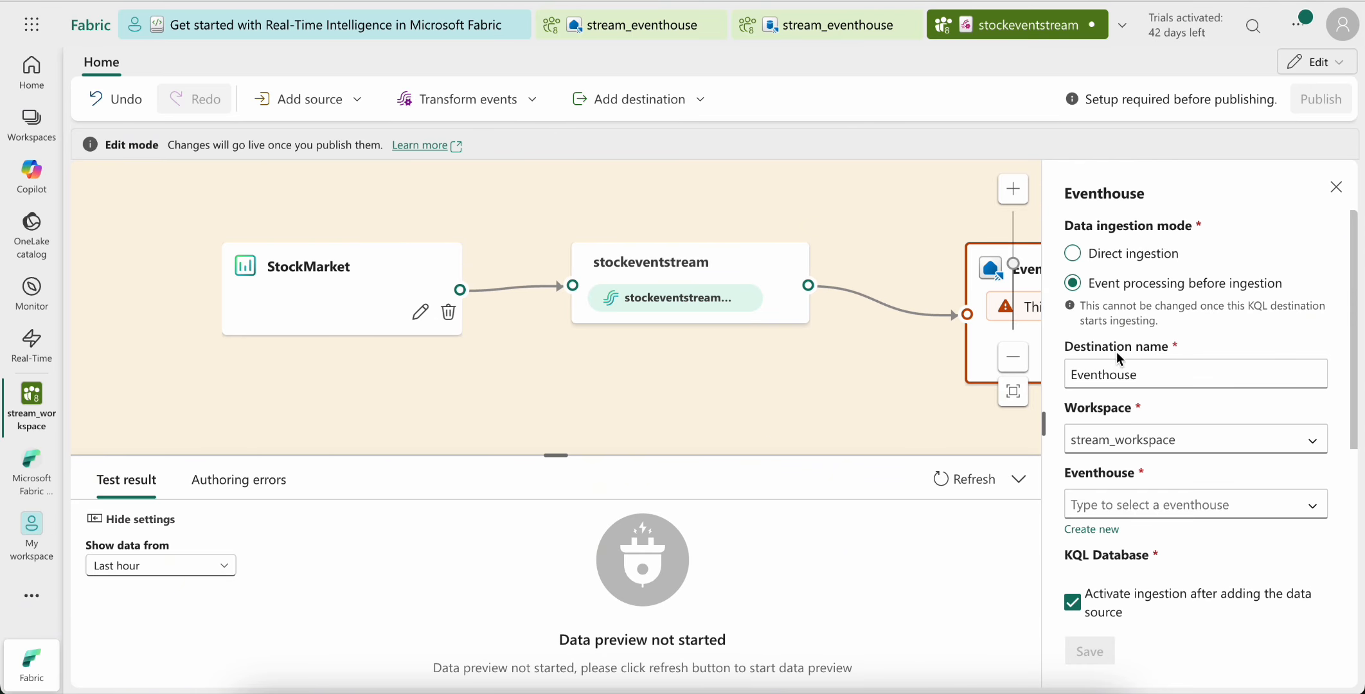
Point the Eventhouse destination in stream_workspace to the stream_eventhouse eventhouse and its stream_eventhouse KQL database.
click(1122, 439)
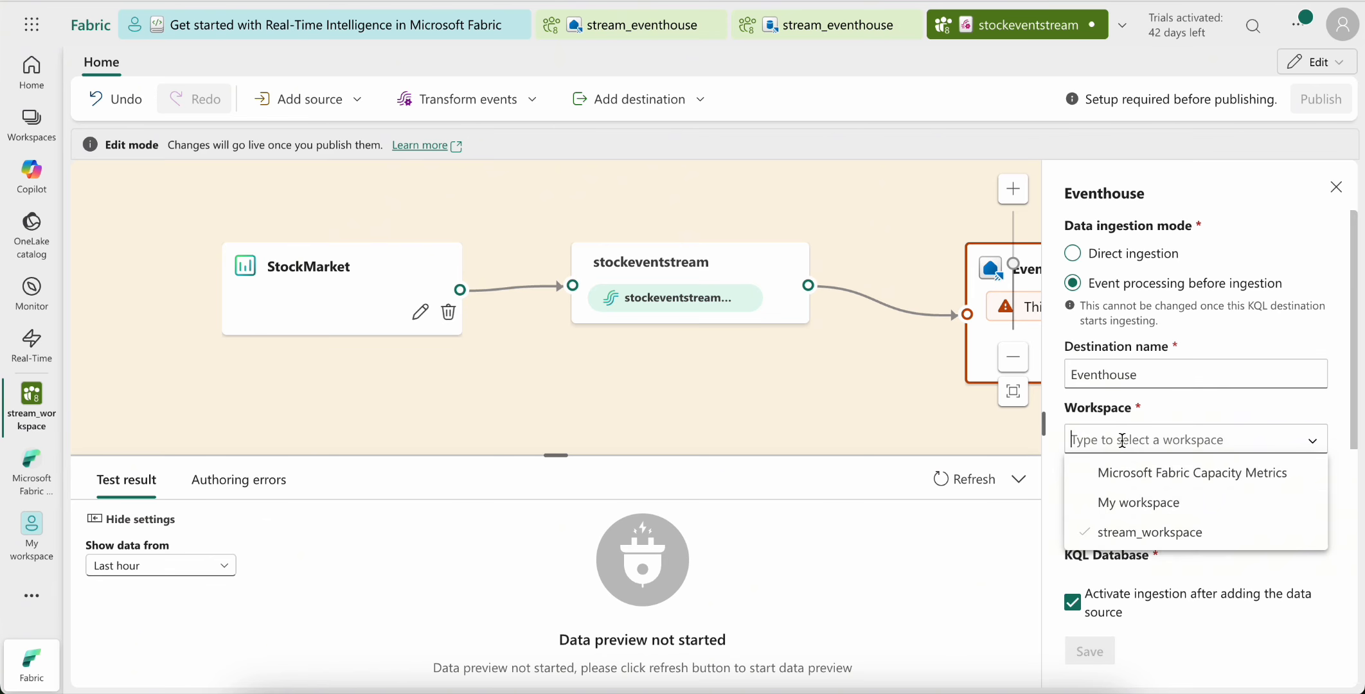
click(1167, 414)
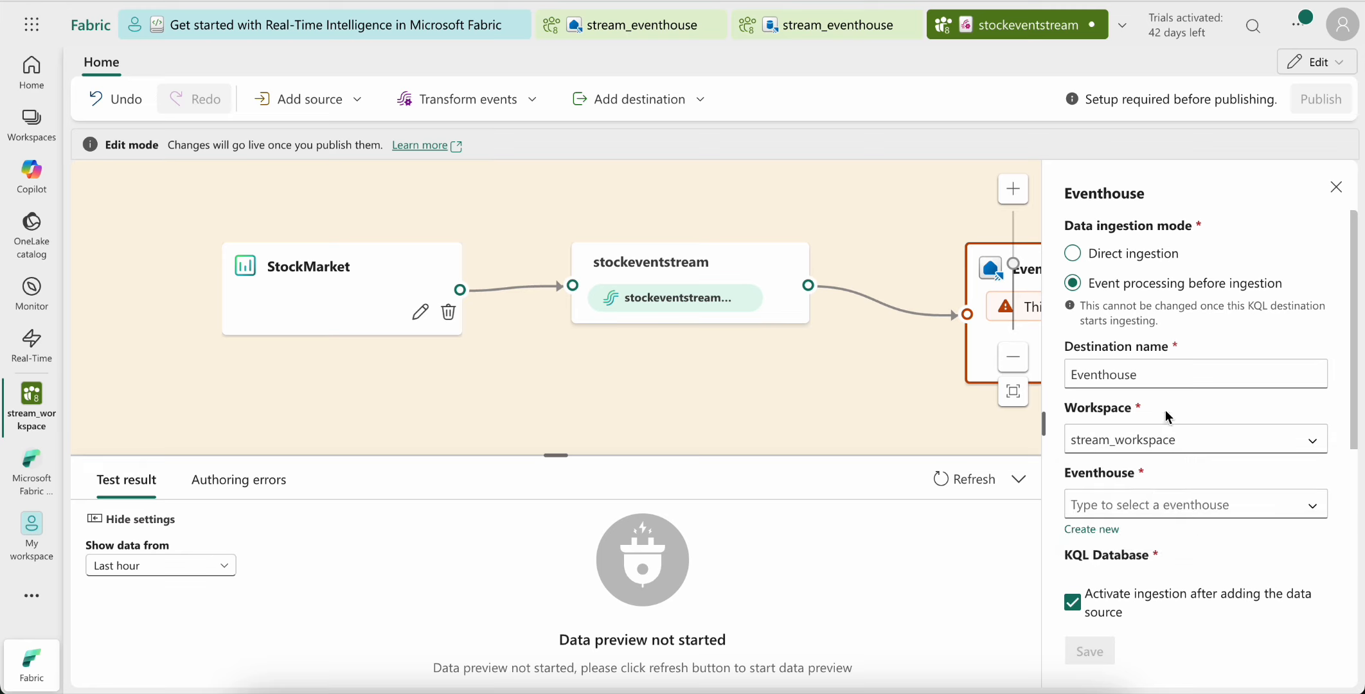
click(1144, 505)
click(1151, 538)
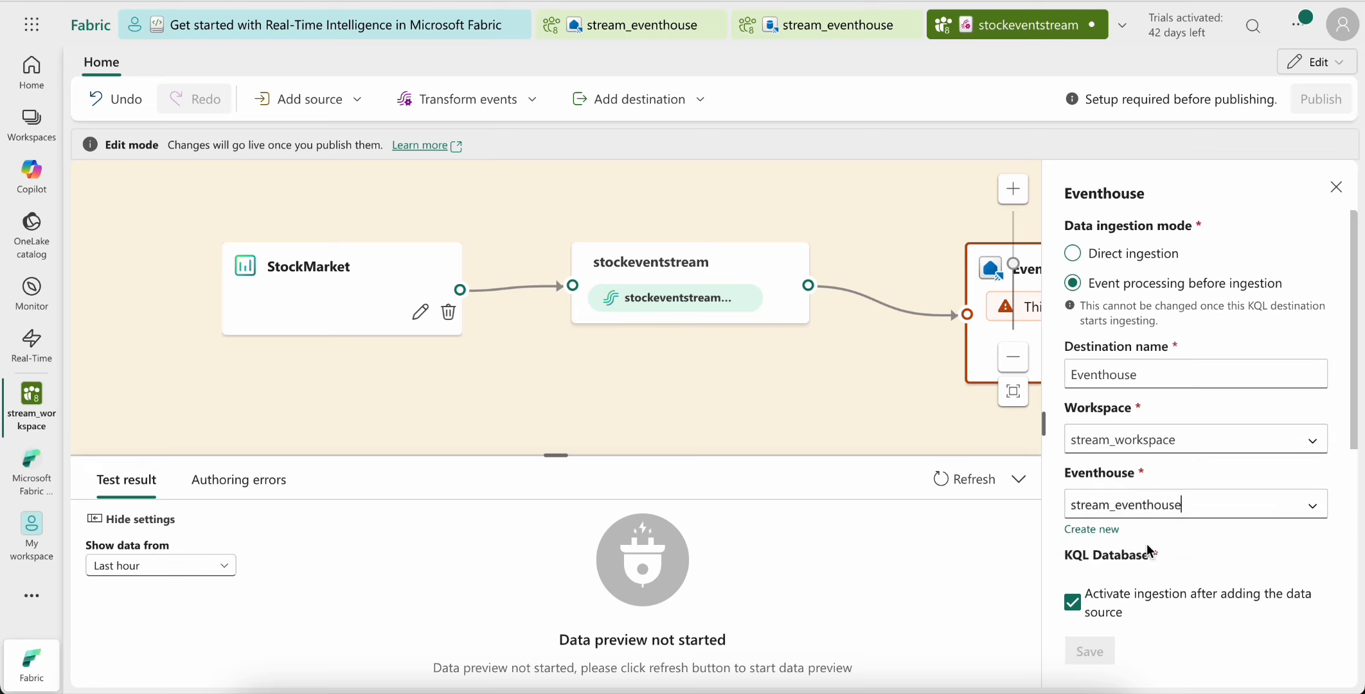
scroll(1148, 545, down, 1)
scroll(1146, 544, down, 1)
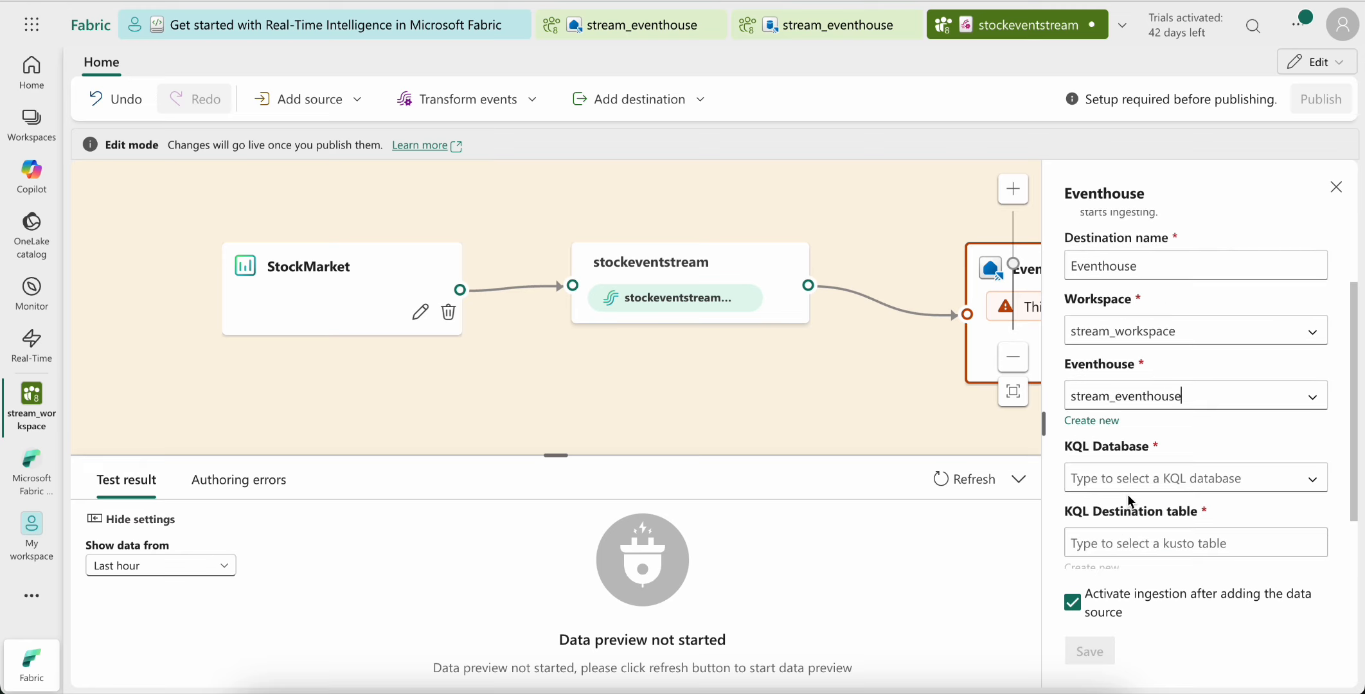
click(1123, 479)
click(1152, 511)
Create a new KQL destination table named stock_raw for the Eventhouse destination.
scroll(1152, 511, down, 1)
click(1095, 497)
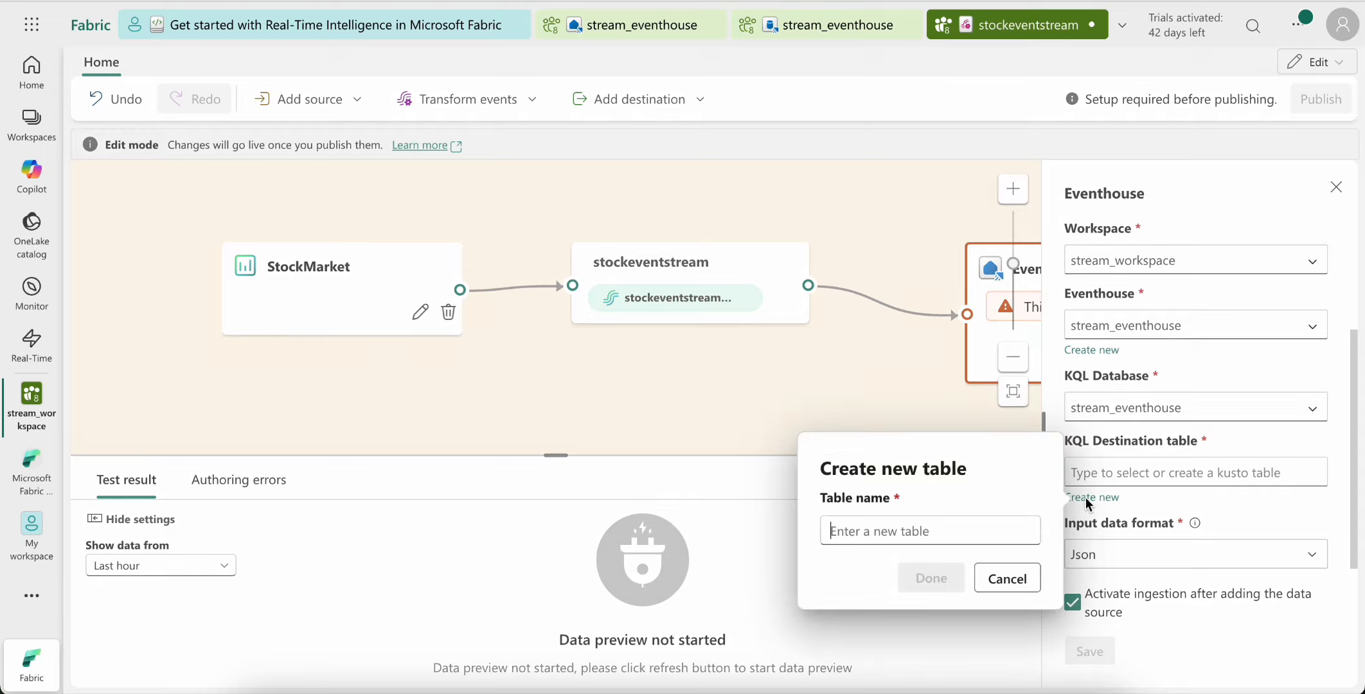
text(s)
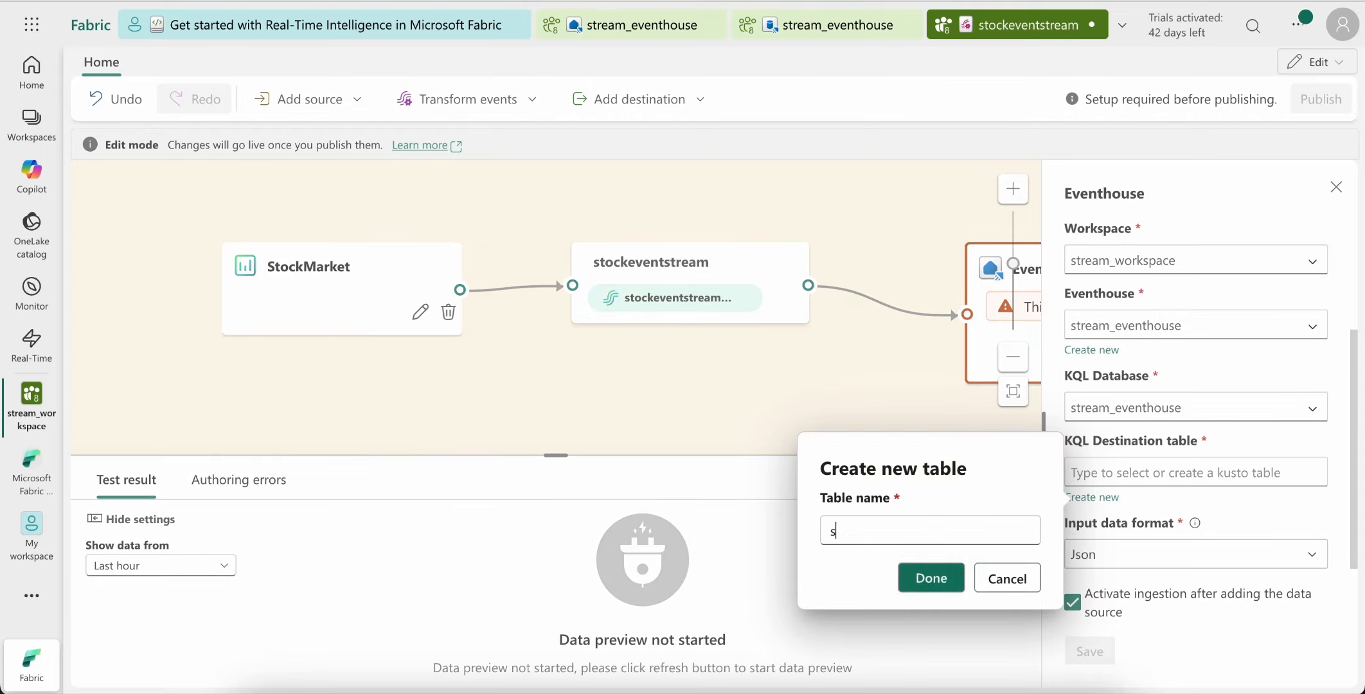
text(tock_raw)
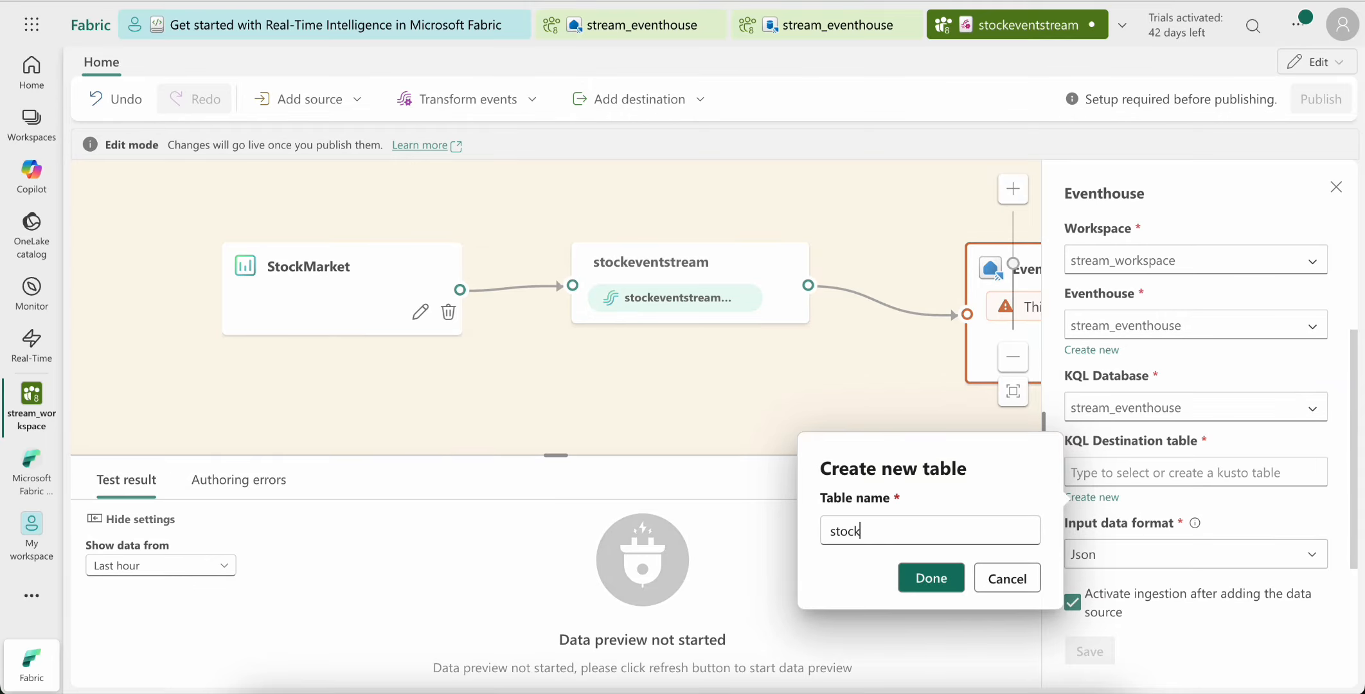